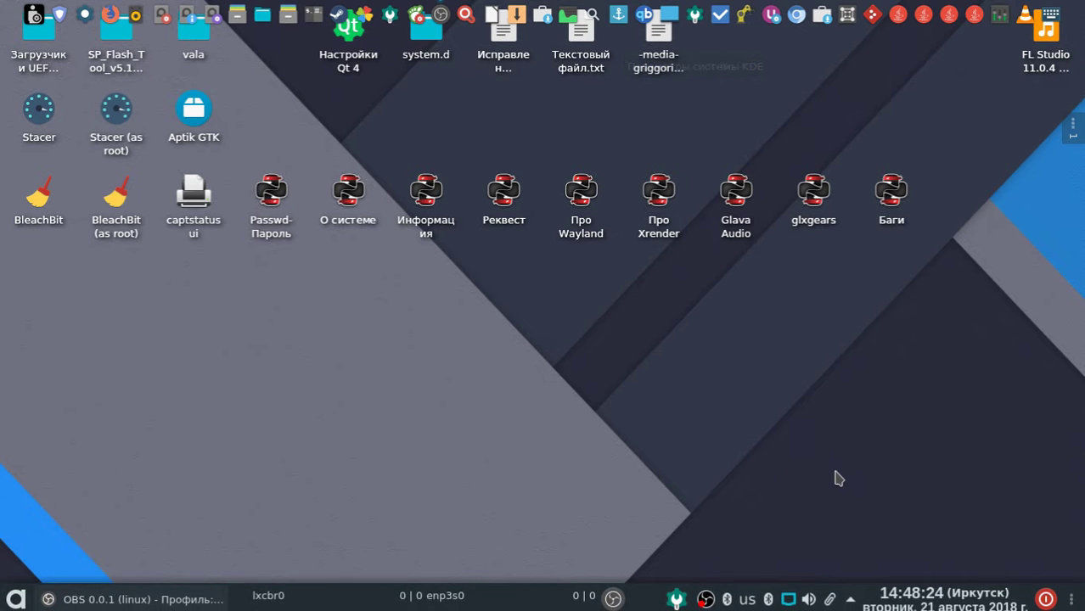
Step: Open System Settings and test its window animations by moving, maximizing and restoring the window
right_click(771, 598)
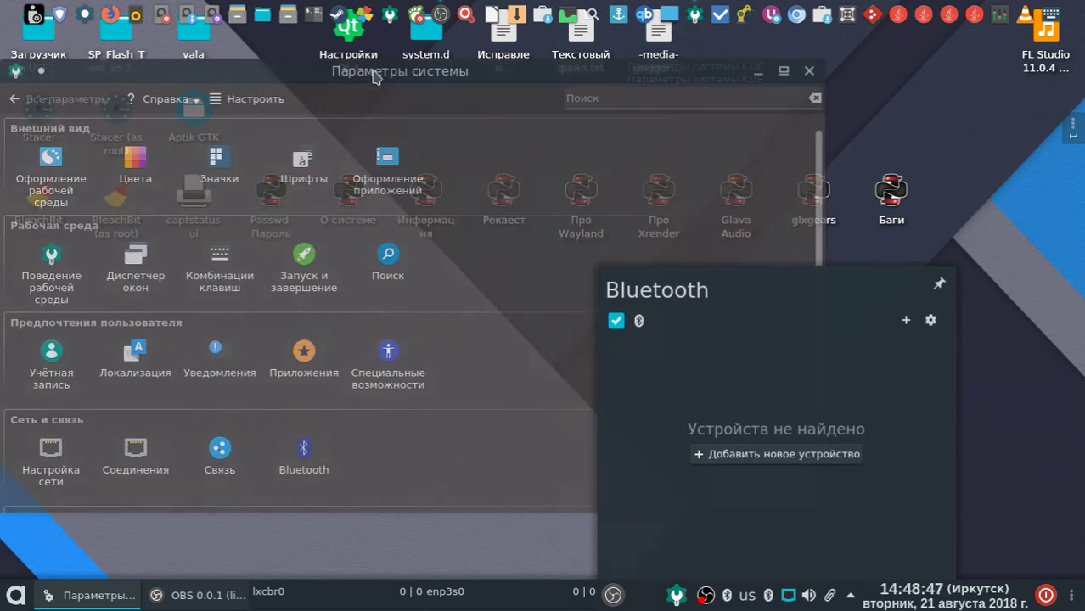
left_click_drag(374, 75, 575, 79)
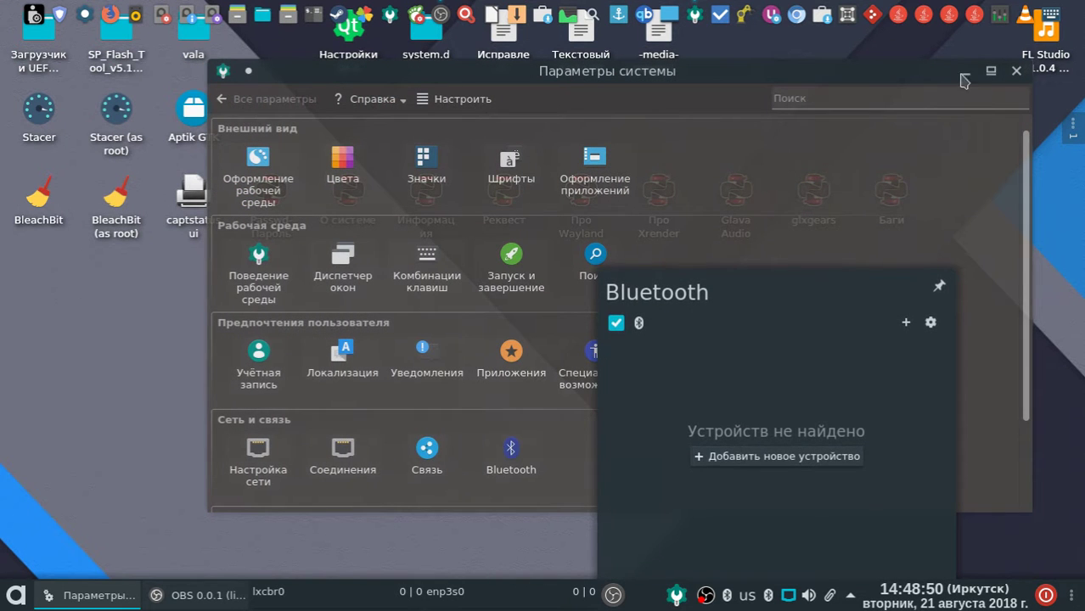
left_click(990, 73)
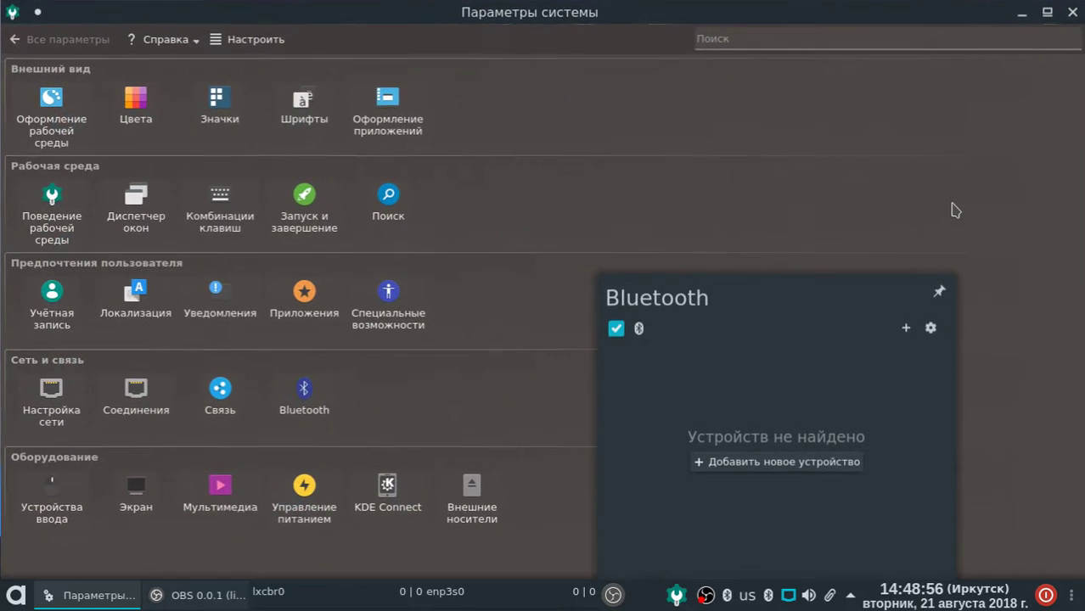
left_click(1049, 16)
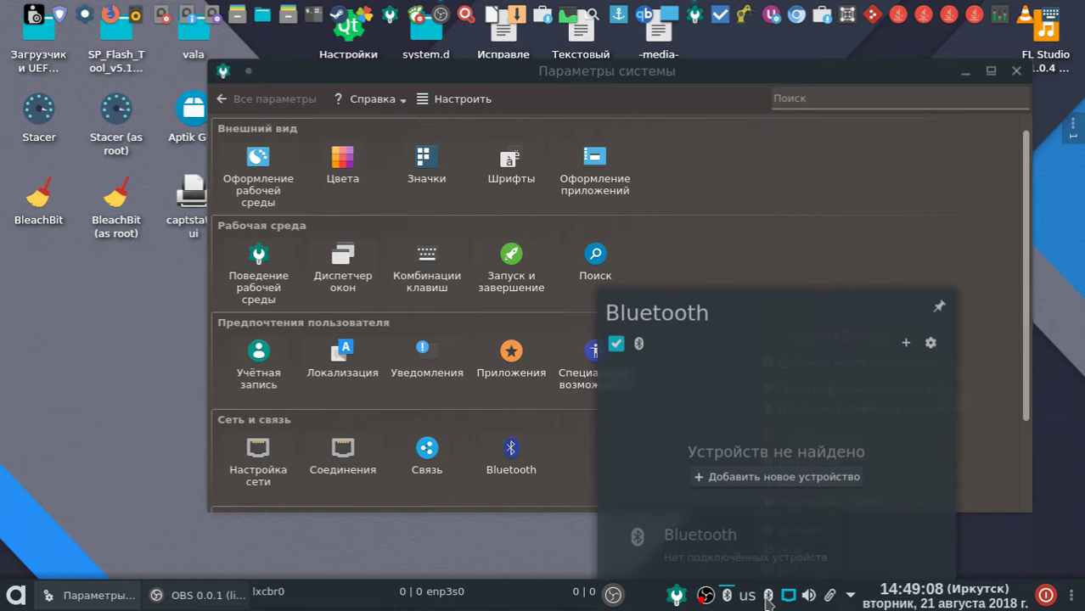
Step: Quit the Bluetooth manager's tray applet
left_click(930, 342)
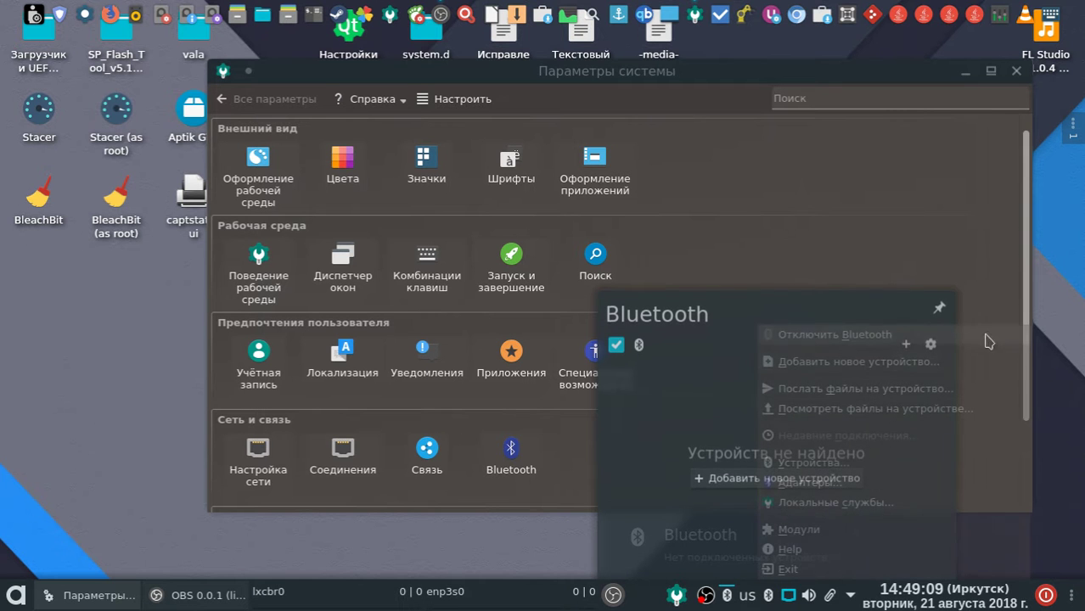
left_click(863, 569)
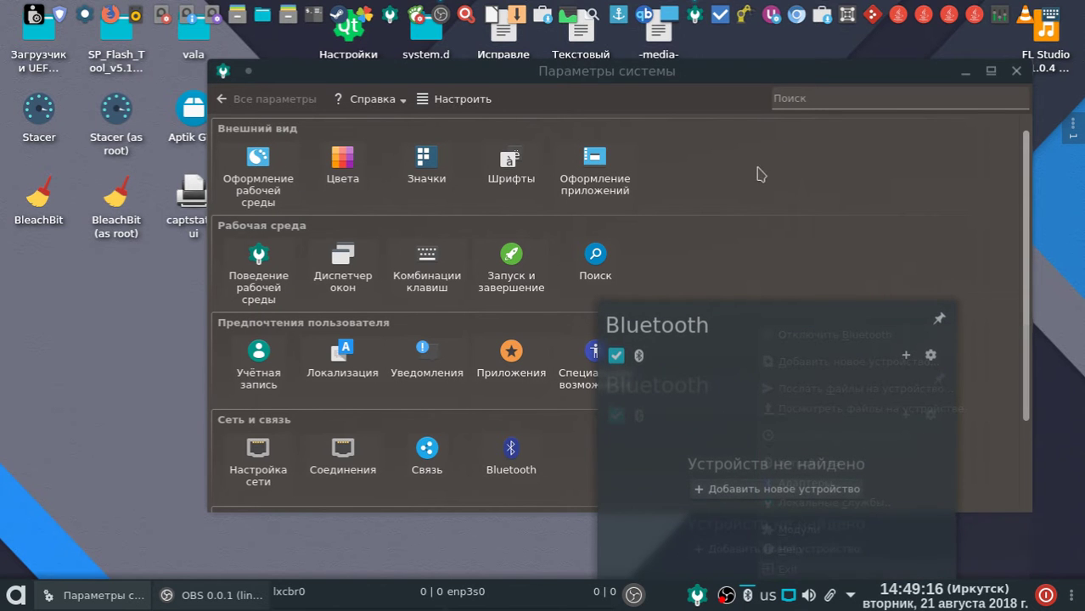
Step: Test the current animation speed by repeatedly moving, minimizing and restoring the System Settings window
left_click_drag(767, 102, 680, 62)
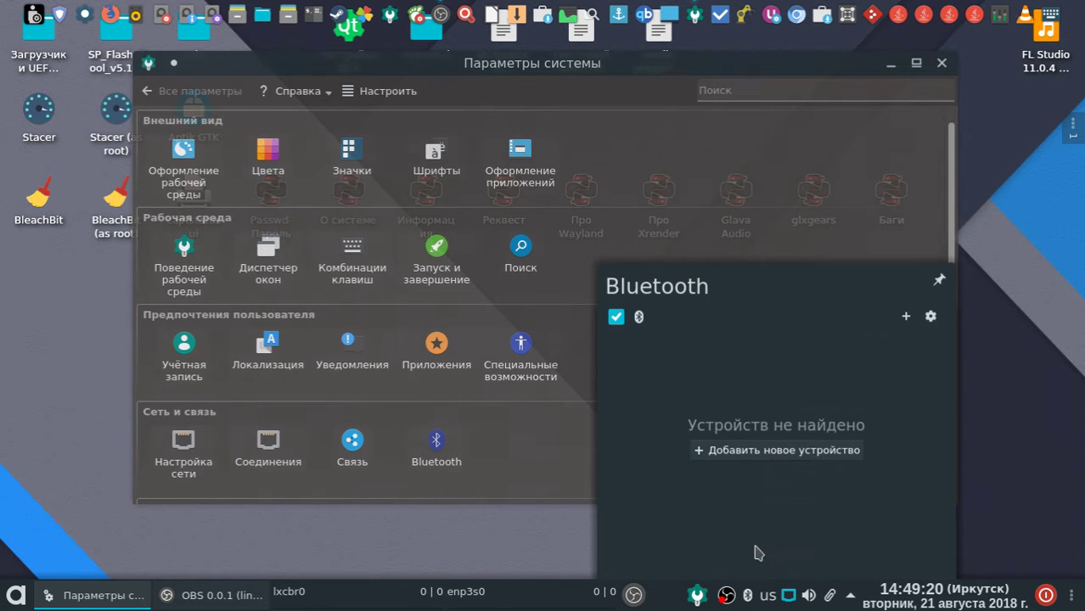
left_click_drag(593, 65, 411, 293)
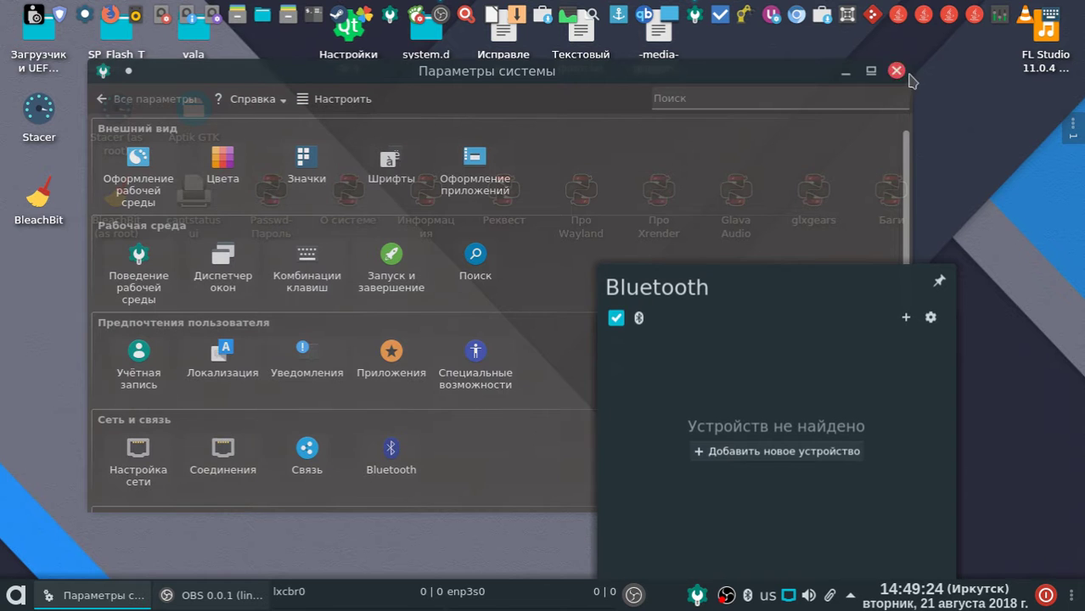
left_click(846, 71)
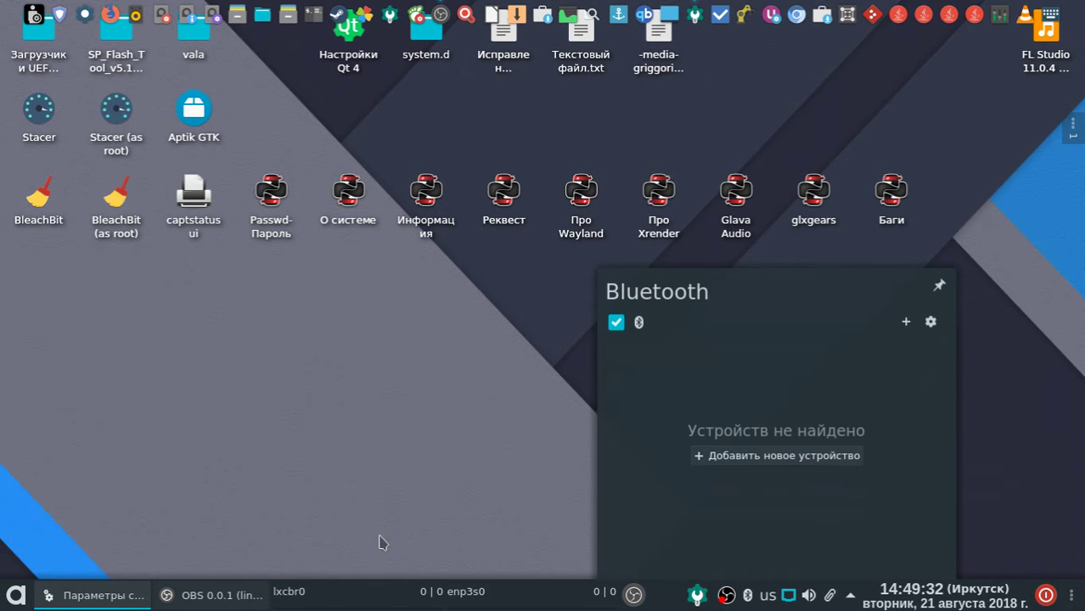
left_click(94, 595)
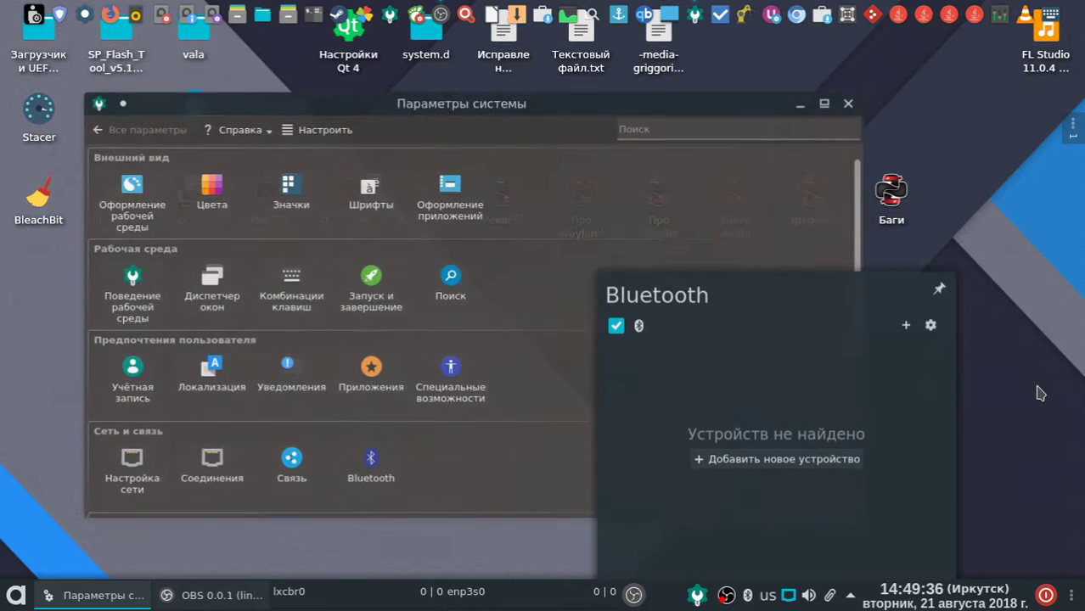
left_click_drag(542, 74, 565, 72)
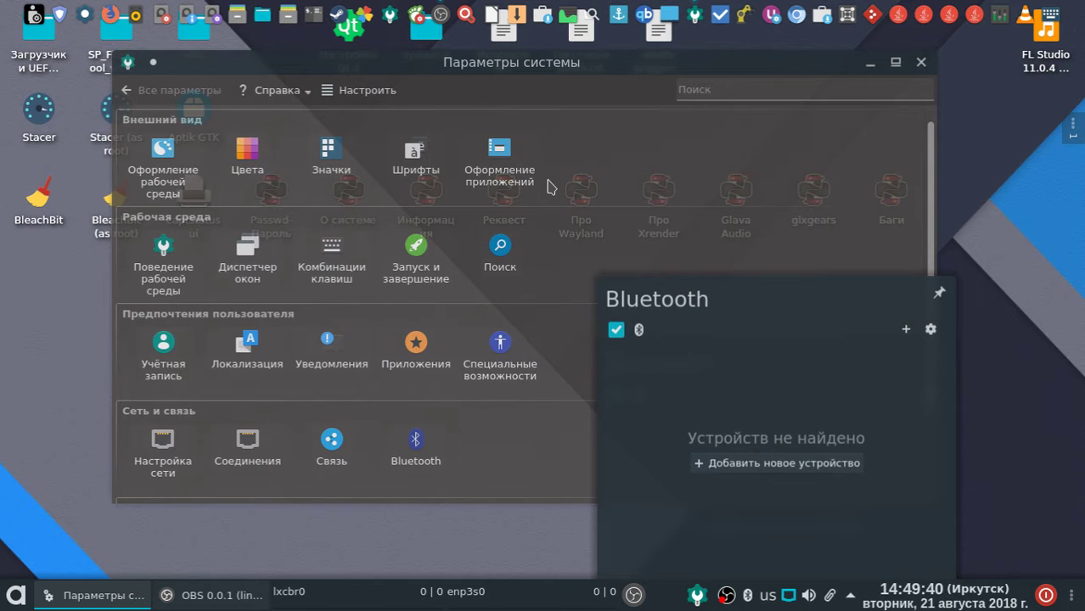
left_click(868, 74)
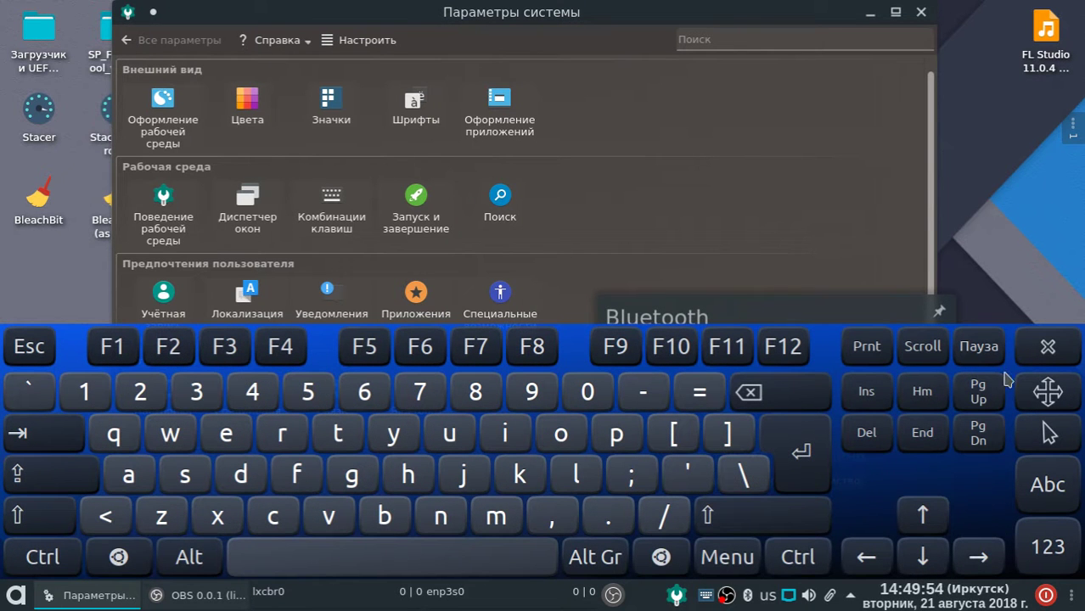
Step: Hide the on-screen keyboard and move the System Settings window lower on the desktop
left_click(1050, 348)
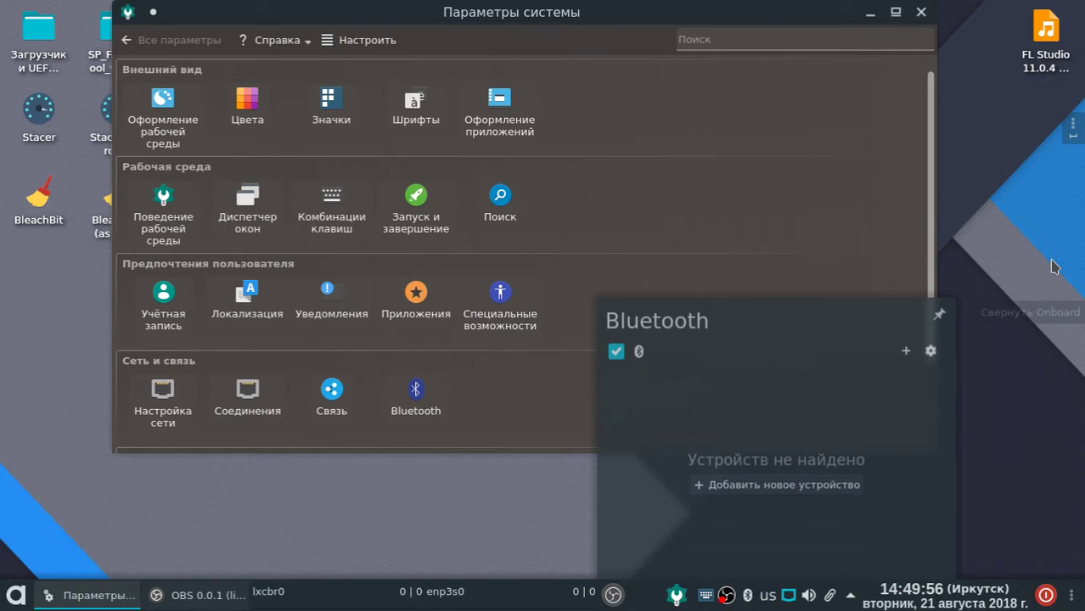
left_click_drag(770, 28, 739, 113)
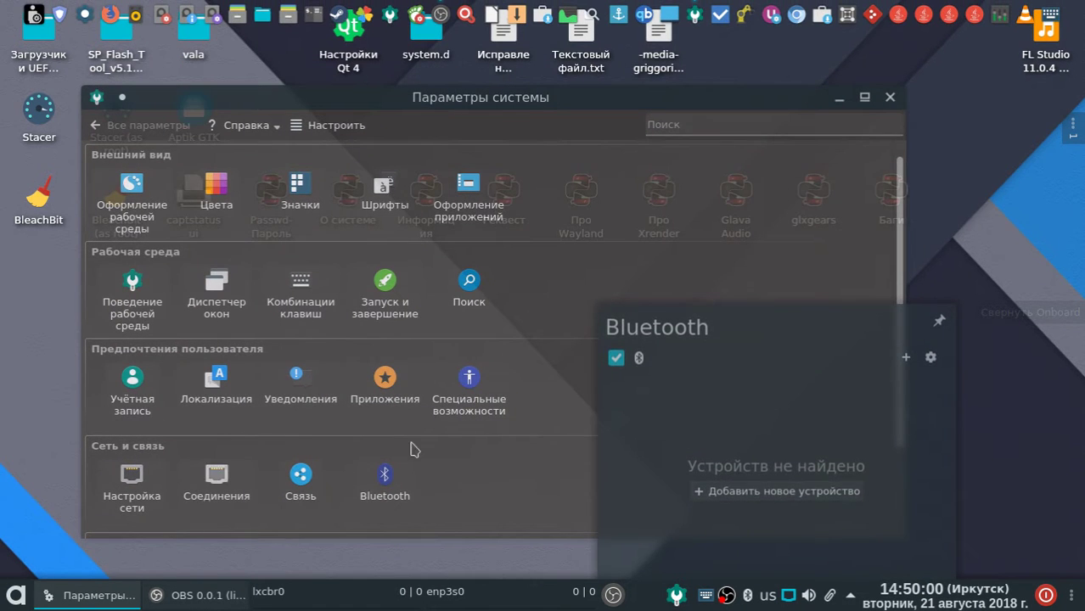
Step: Open the desktop effects page (Обеспечение эффектов) in the display (Экран) settings
scroll(898, 213, "down", 2)
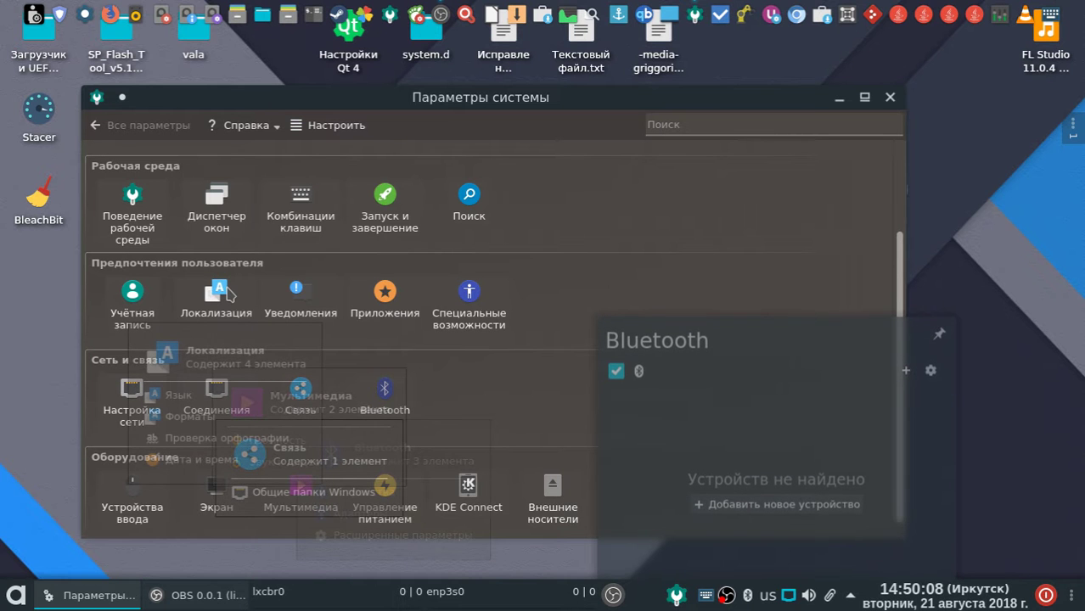
left_click(219, 508)
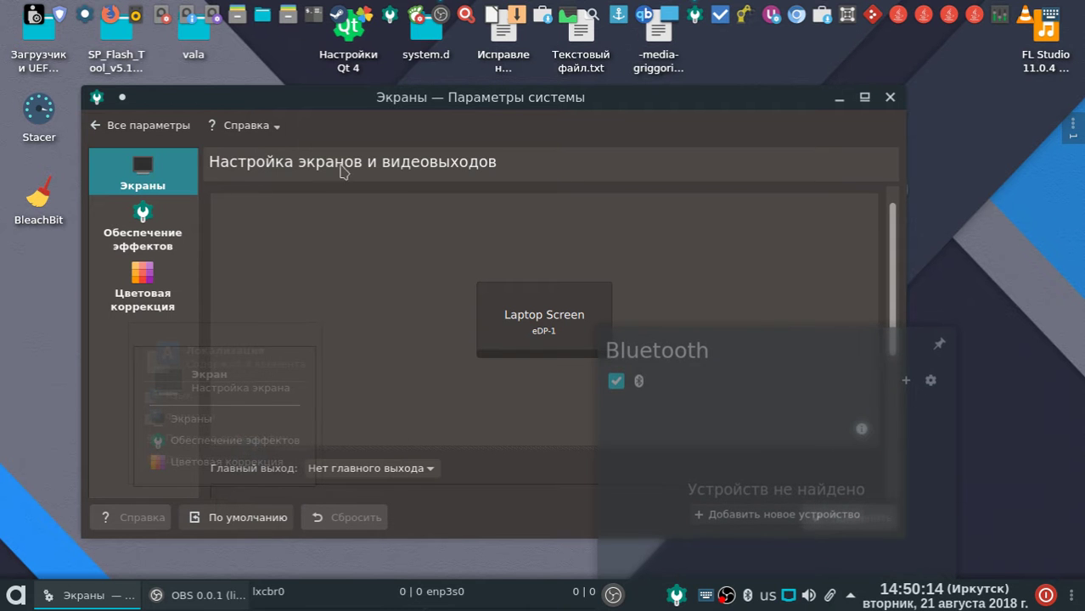
left_click_drag(450, 103, 430, 61)
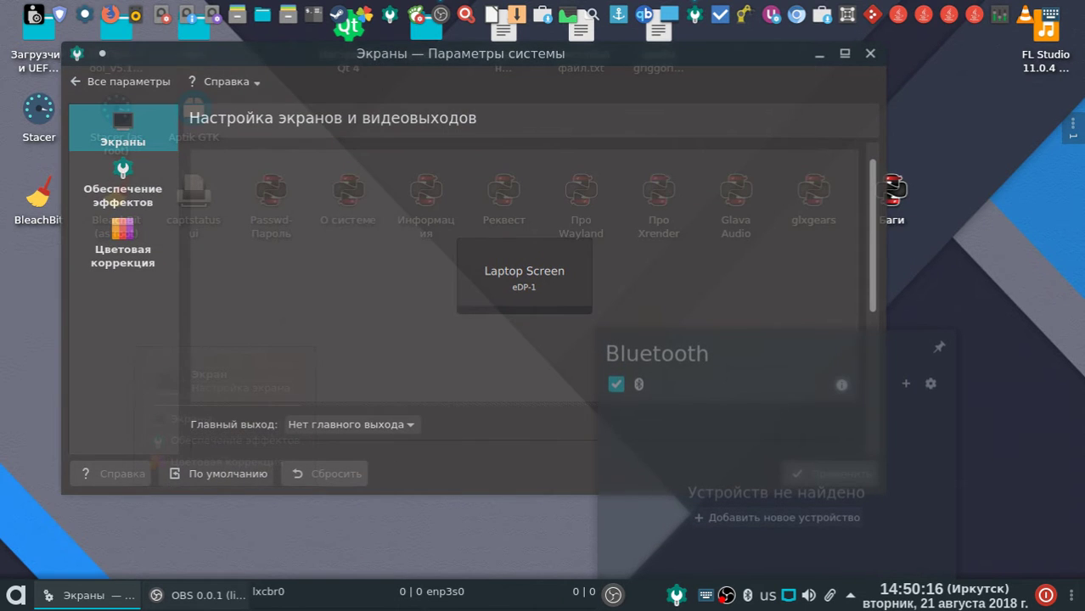
left_click(156, 182)
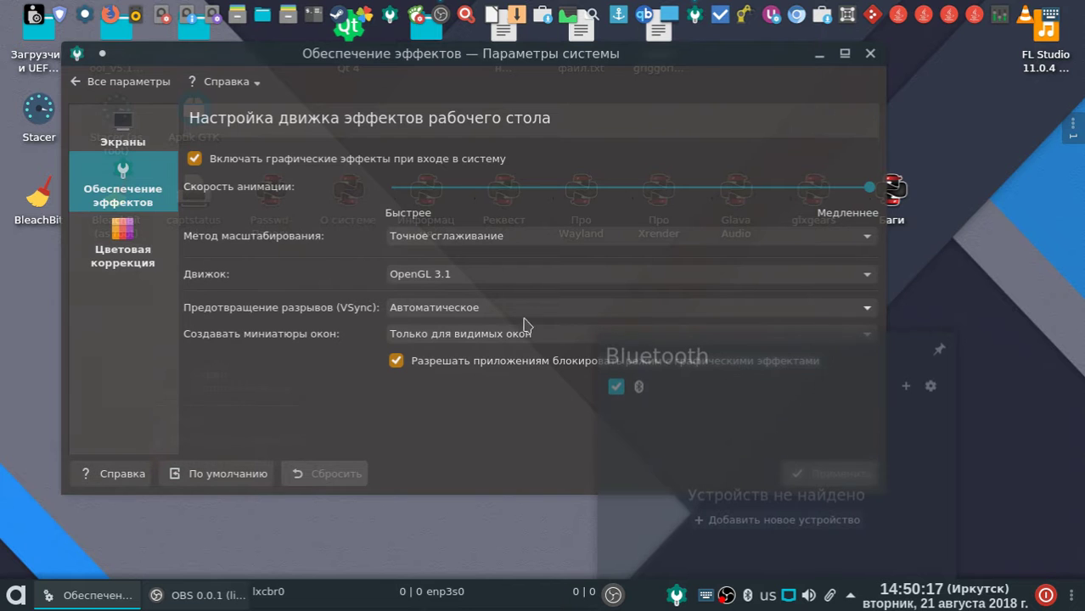
Step: Set the desktop effects animation speed to the fastest value, apply it, and check it with the application launcher
left_click(17, 596)
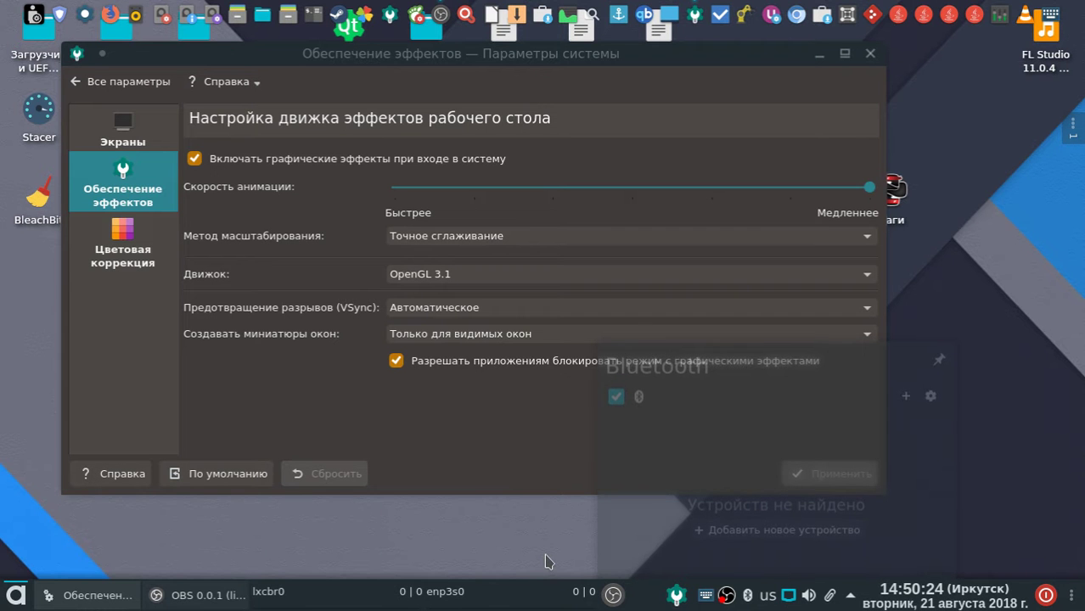
left_click_drag(772, 53, 933, 36)
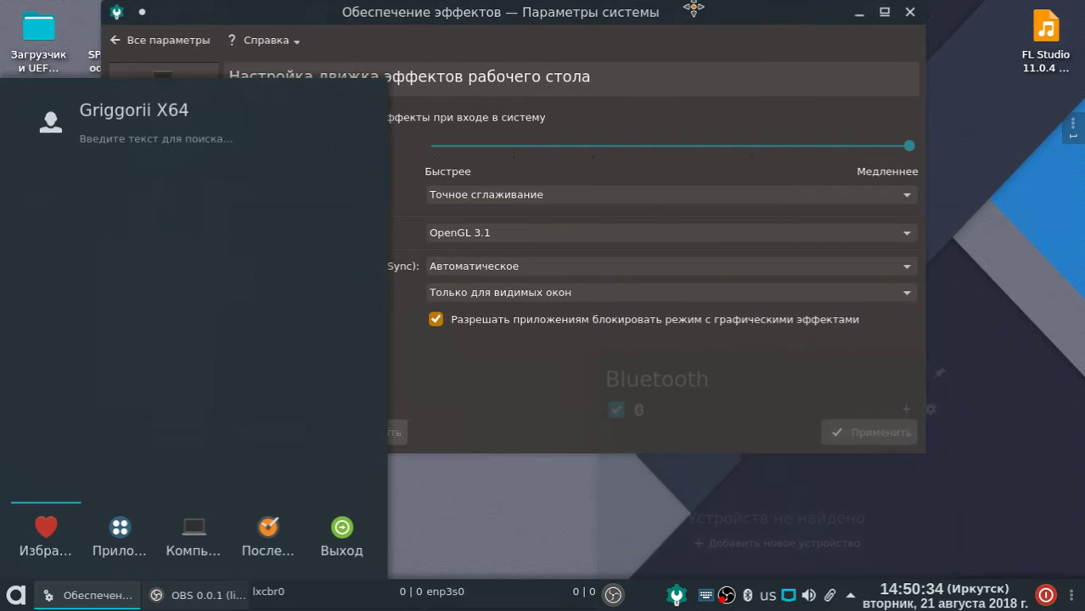
left_click_drag(905, 146, 403, 149)
left_click(866, 433)
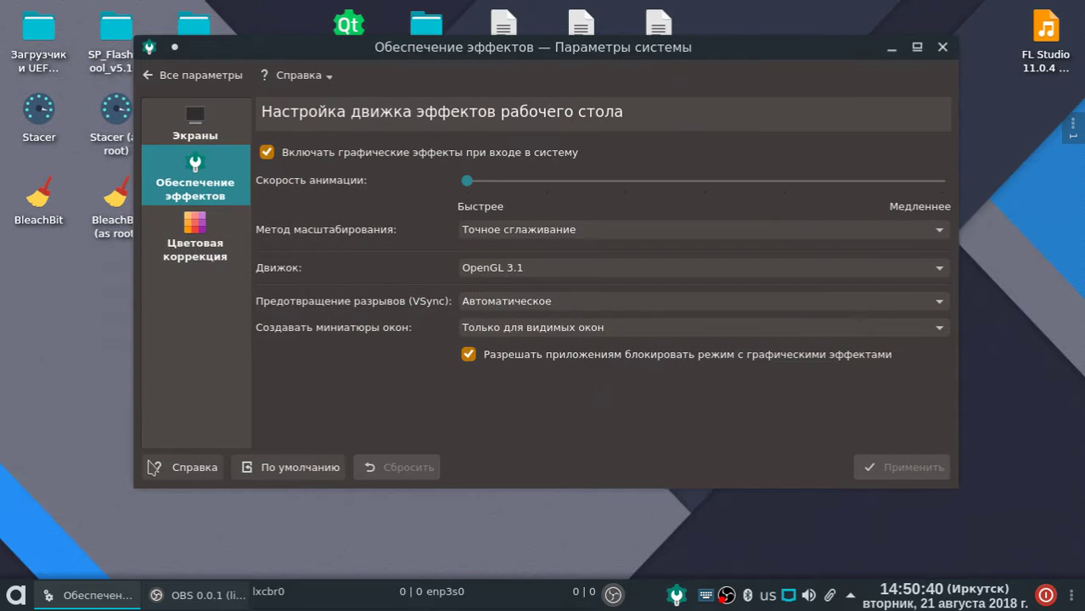
left_click(16, 594)
left_click(594, 369)
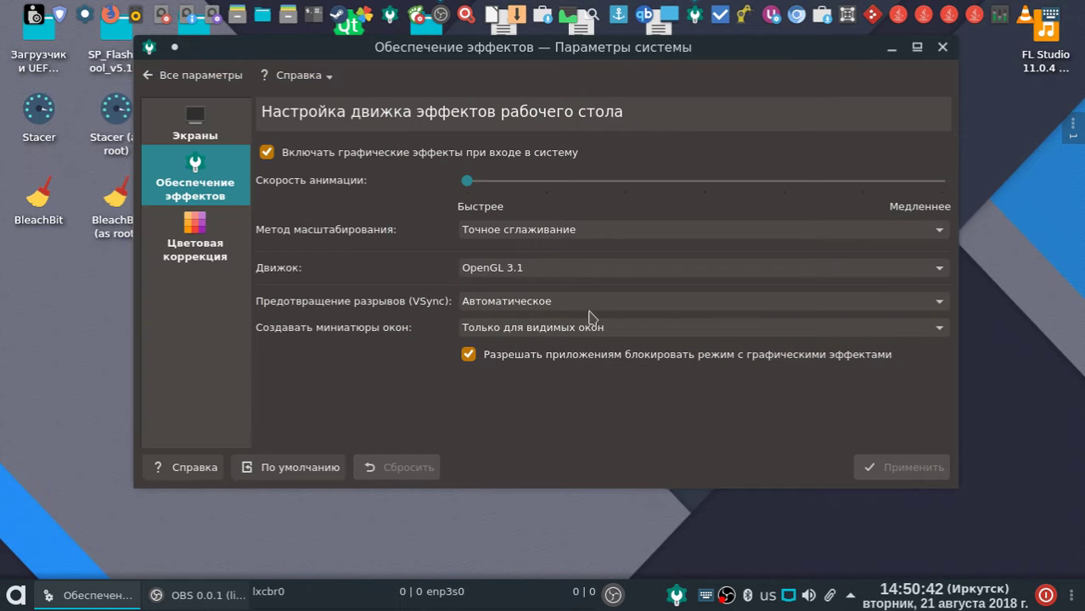
Step: Set the animation speed to one notch slower than the fastest value and apply it
left_click(576, 183)
left_click(667, 186)
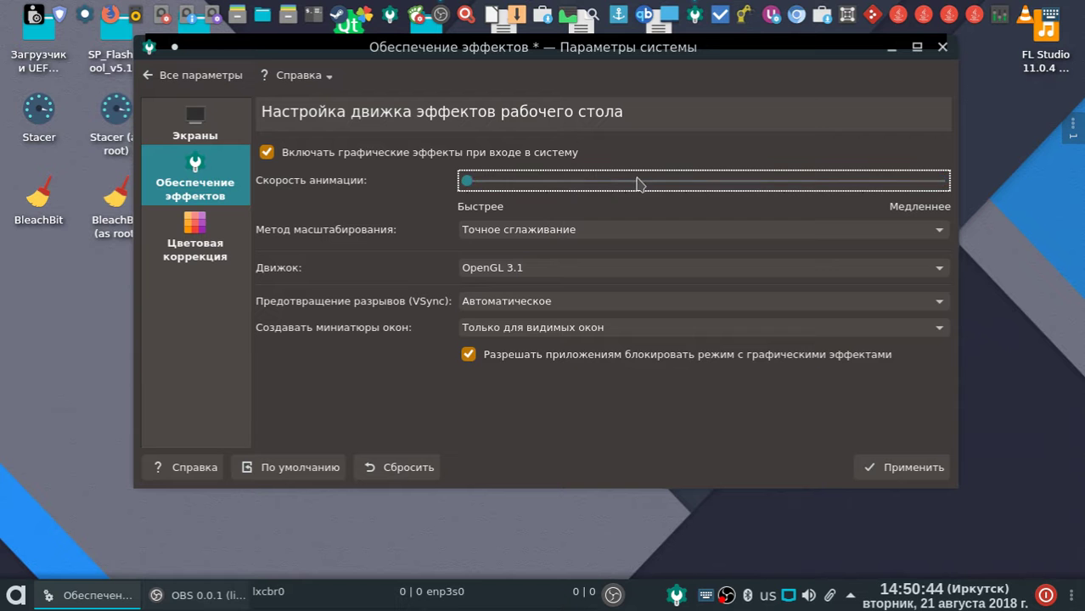
left_click(505, 187)
left_click(907, 468)
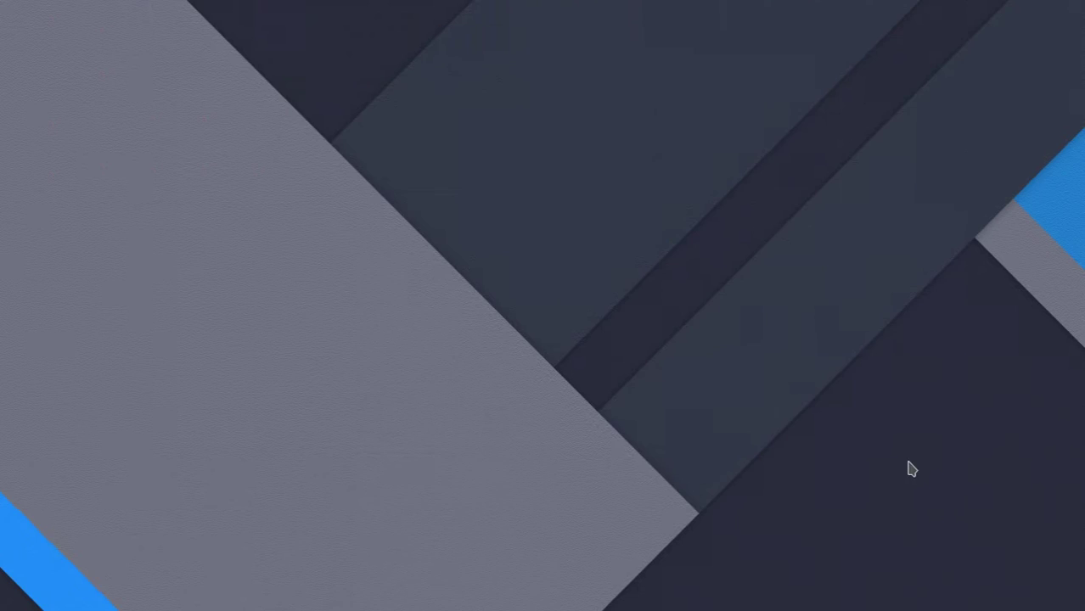
Step: Check the animation speed by toggling the application launcher and moving the settings window, and close System Settings
key("super")
key("Escape")
left_click_drag(481, 62, 416, 108)
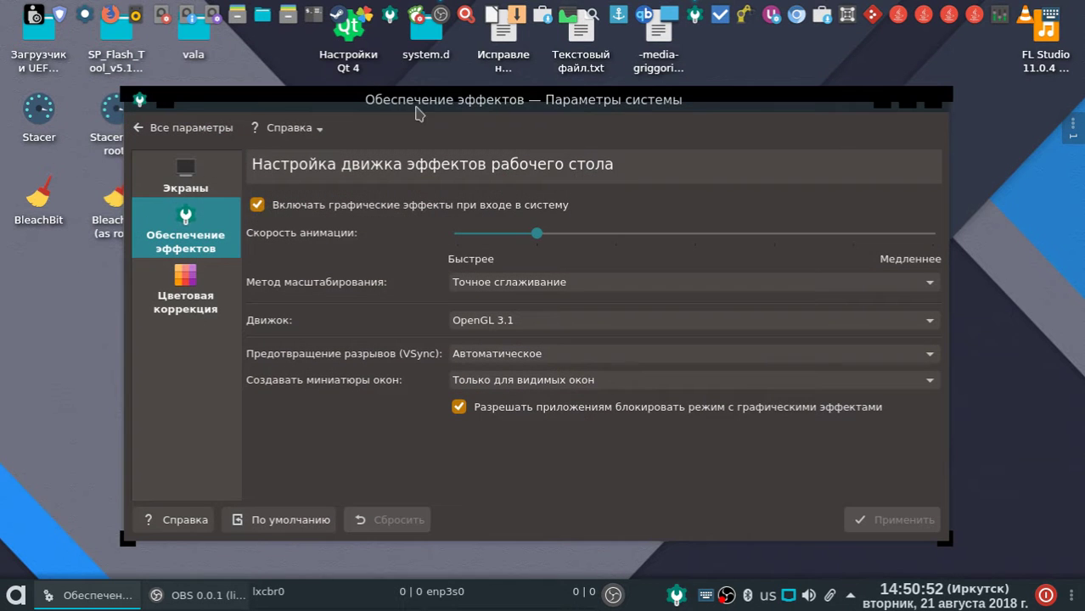
left_click(939, 102)
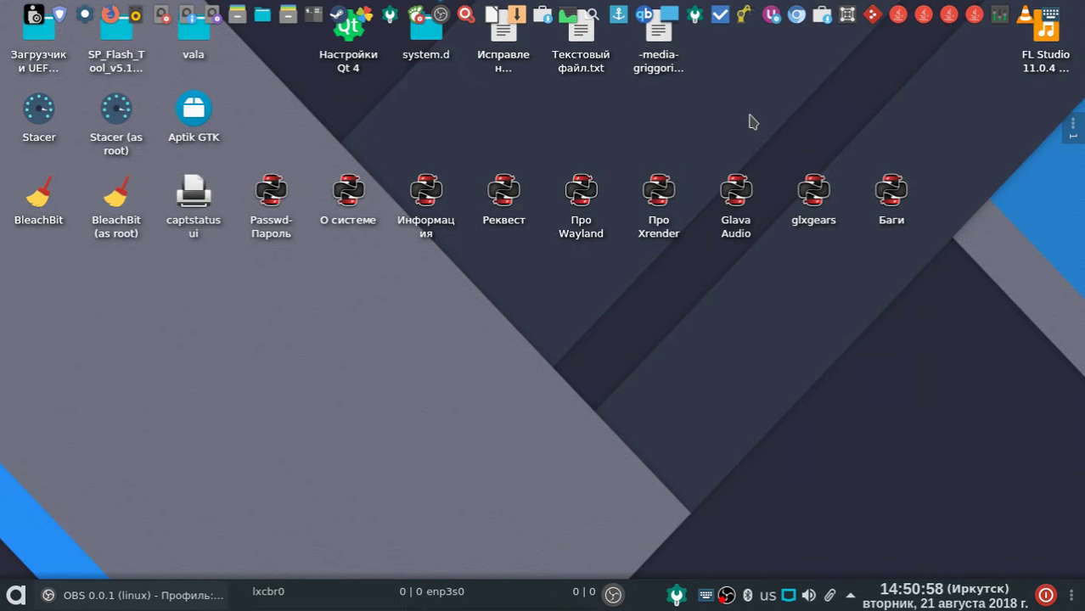
Step: Quit the on-screen keyboard from the system tray, and move and minimize the reopened System Settings window
right_click(705, 595)
left_click(720, 570)
left_click_drag(526, 78, 667, 84)
left_click(891, 81)
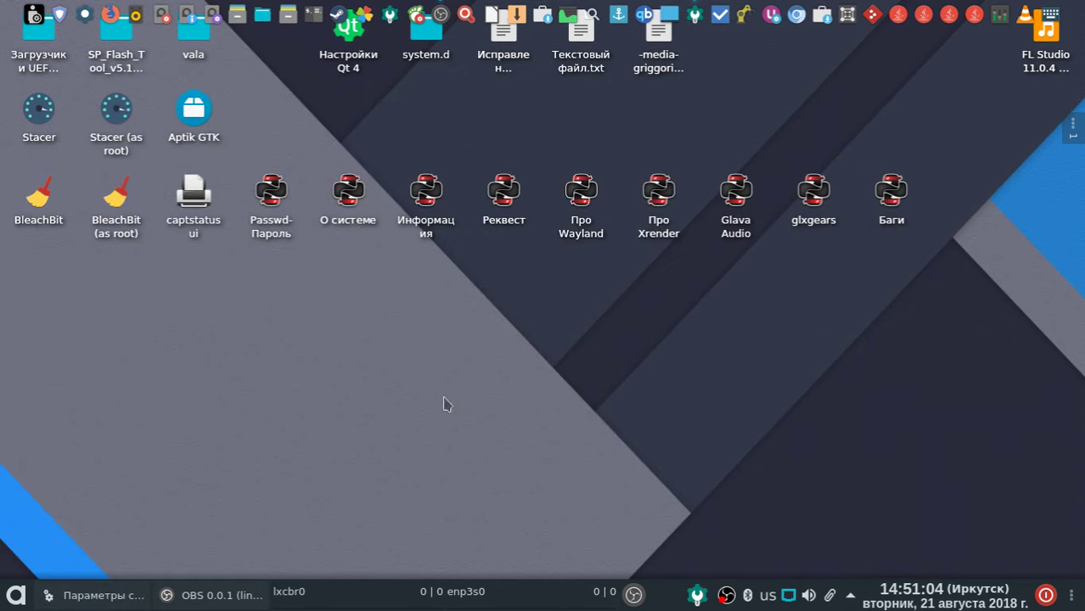
Step: Set the animation speed in the display's desktop effects settings to four notches slower than the fastest value and apply it
left_click(81, 597)
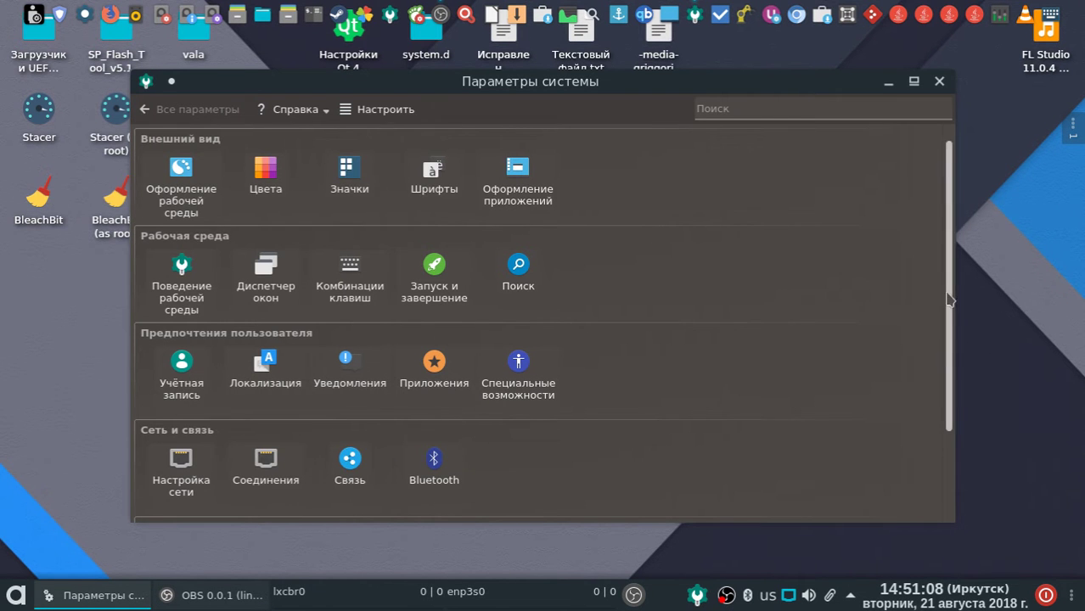
left_click_drag(948, 298, 948, 373)
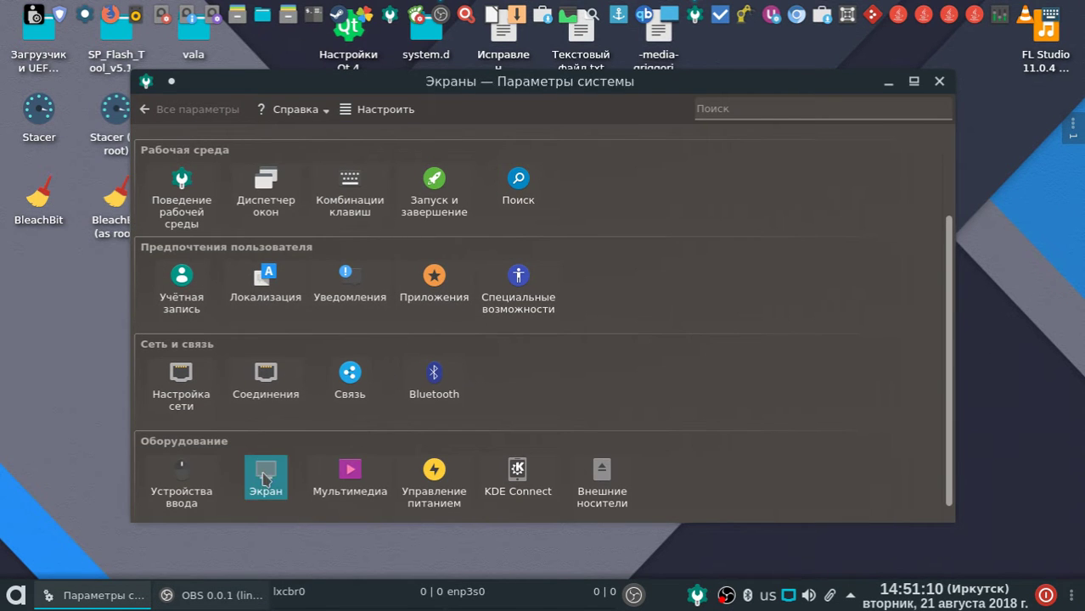
left_click(264, 480)
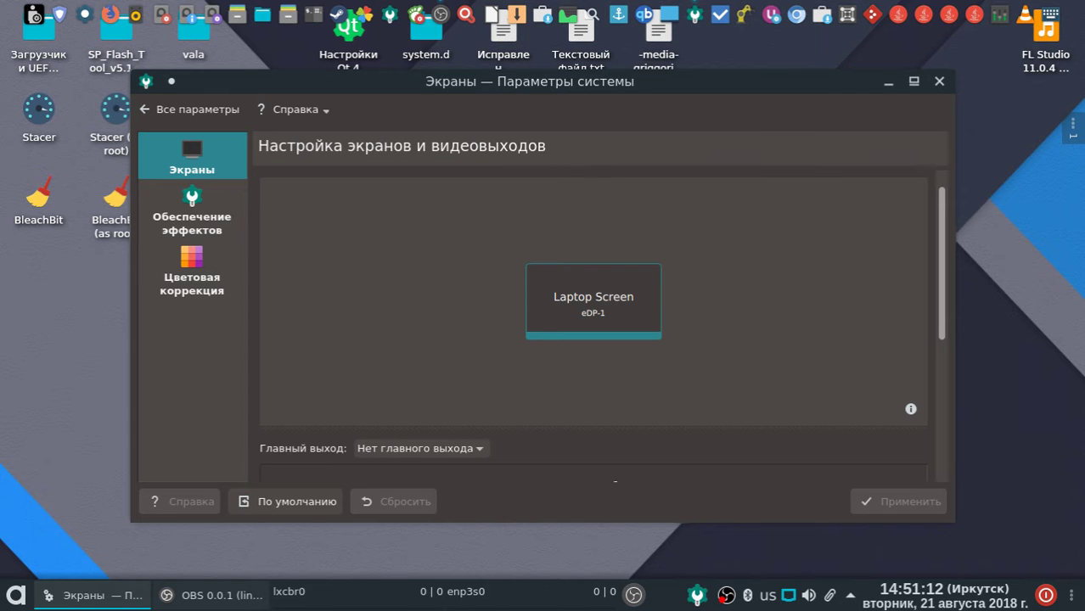
left_click(205, 214)
left_click_drag(548, 217, 769, 224)
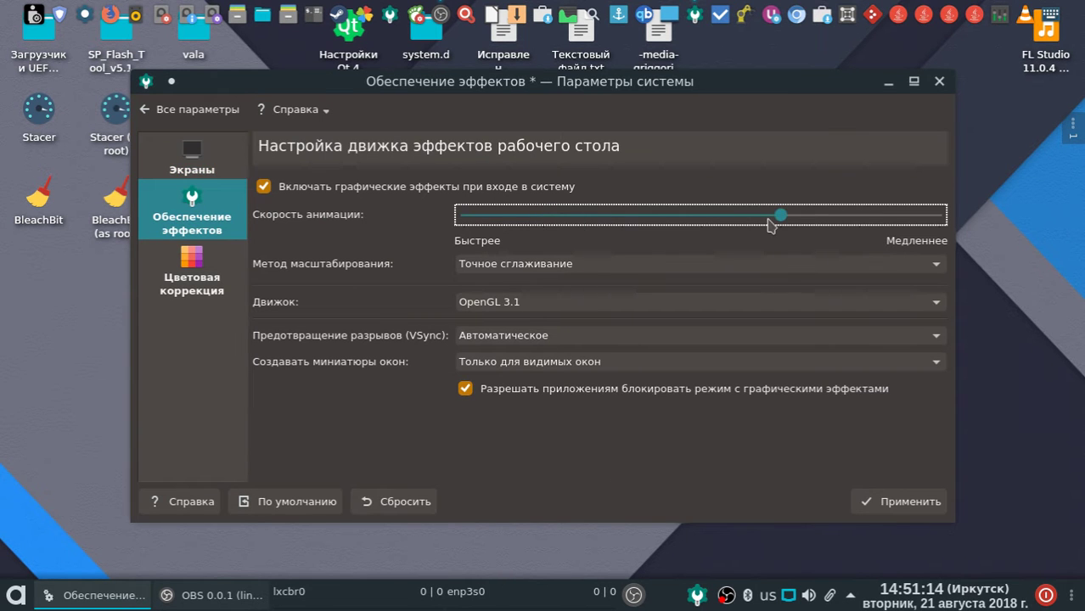
left_click(883, 506)
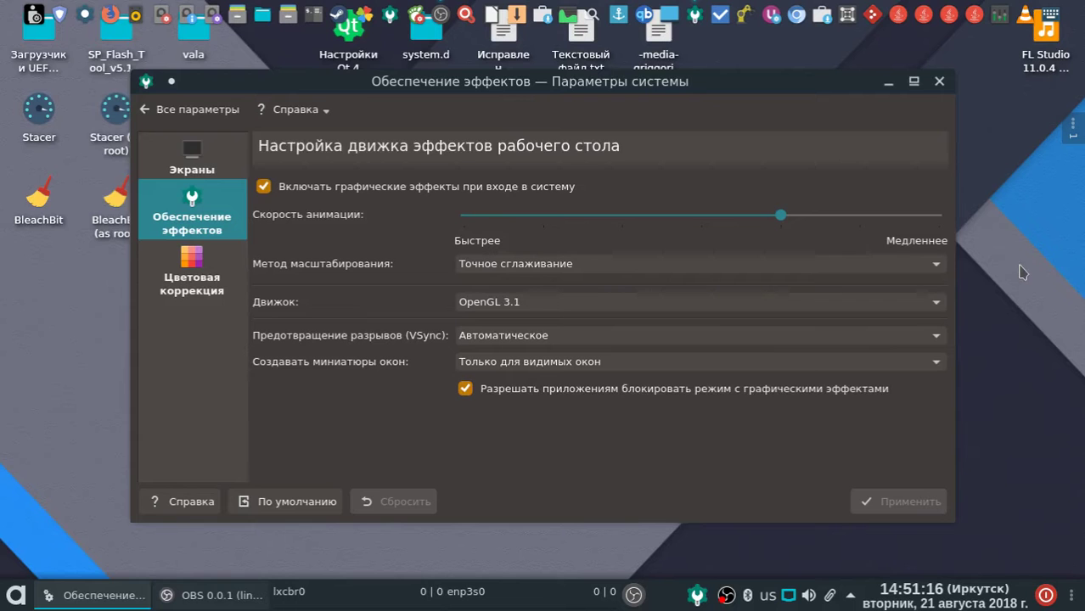
Step: Check the slower animation by minimizing, restoring and minimizing the settings window again
left_click(888, 82)
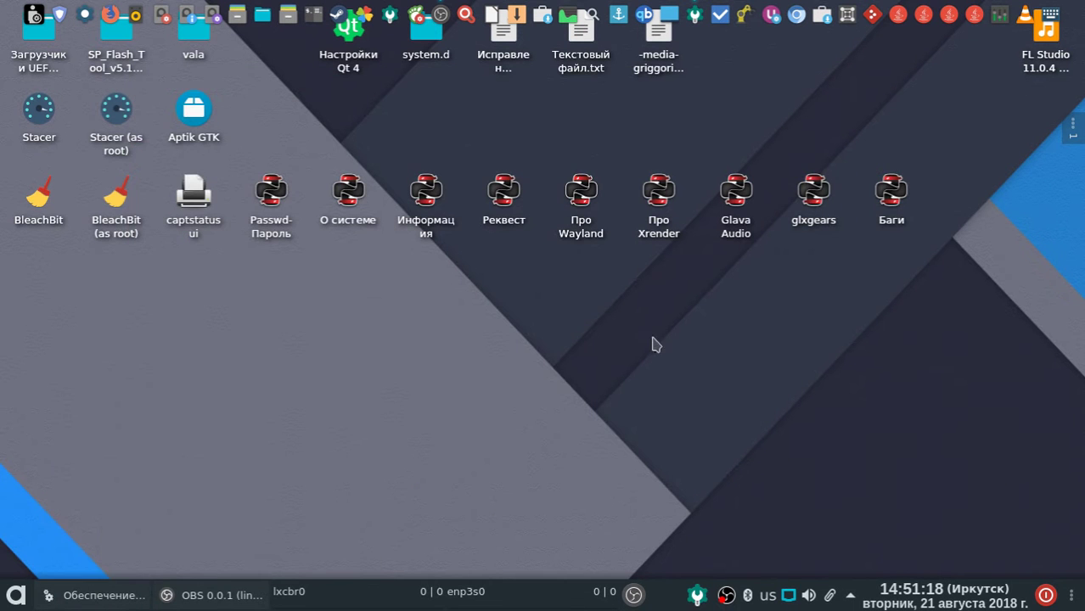
left_click(131, 597)
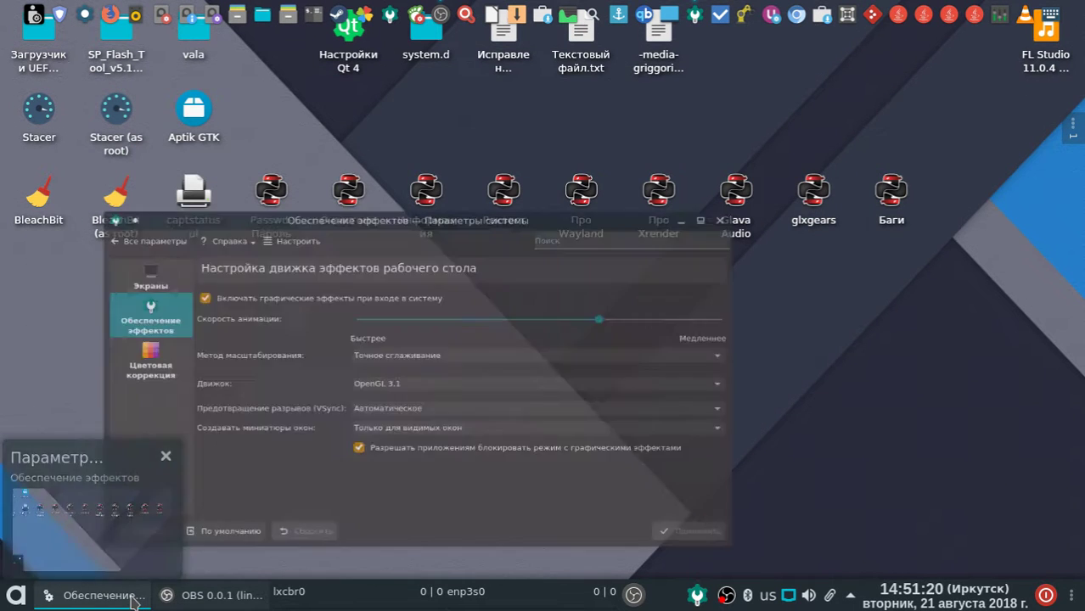
left_click(889, 83)
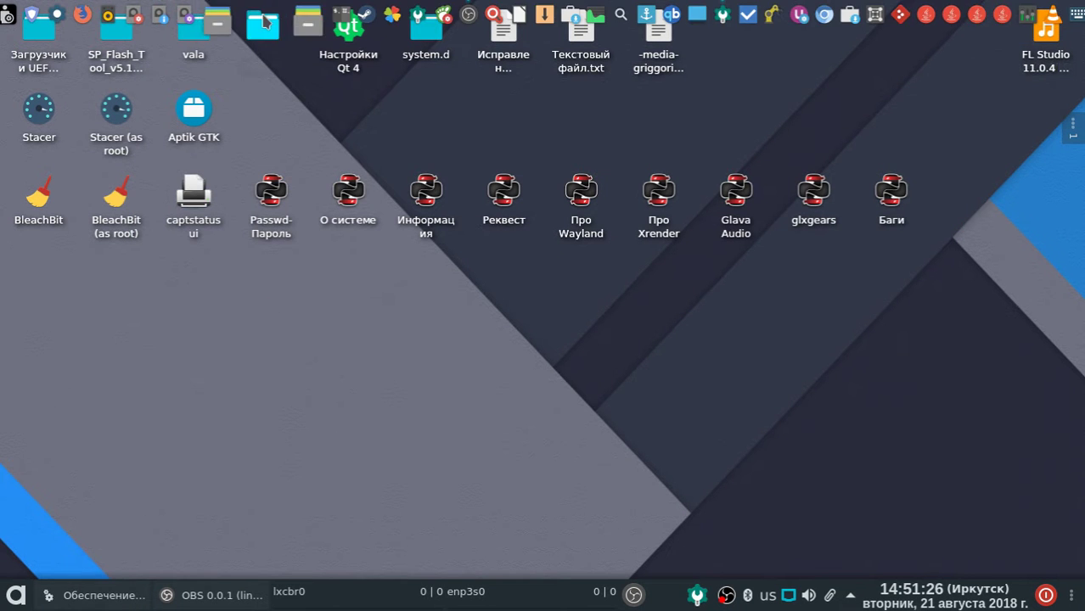
Step: Check the window animations by moving, minimizing and restoring the first file manager's home folder window, and close it
left_click(690, 198)
left_click(794, 89)
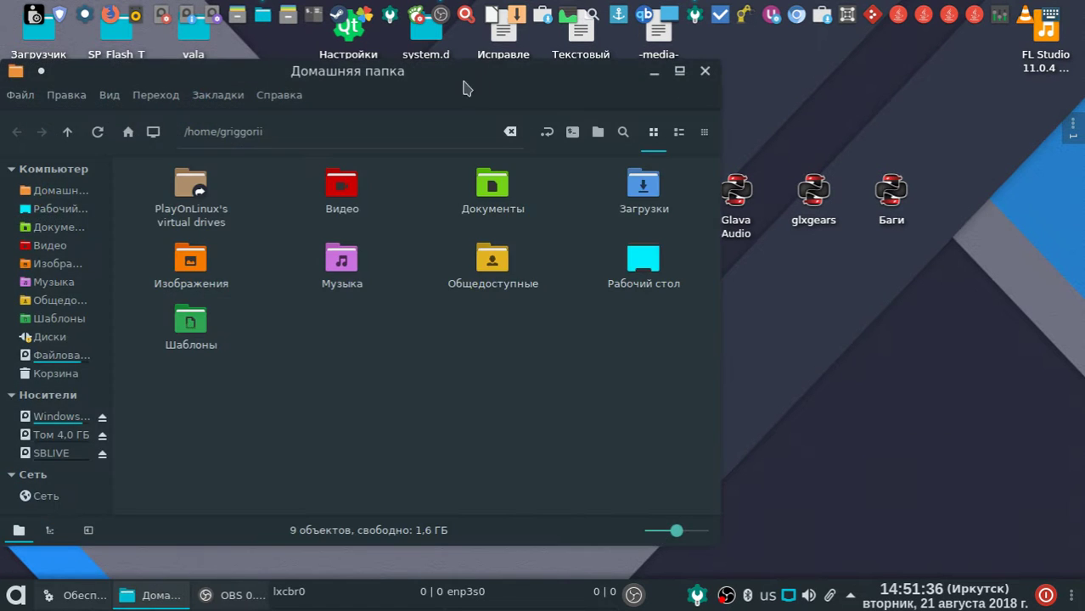
left_click_drag(463, 85, 707, 132)
left_click(896, 129)
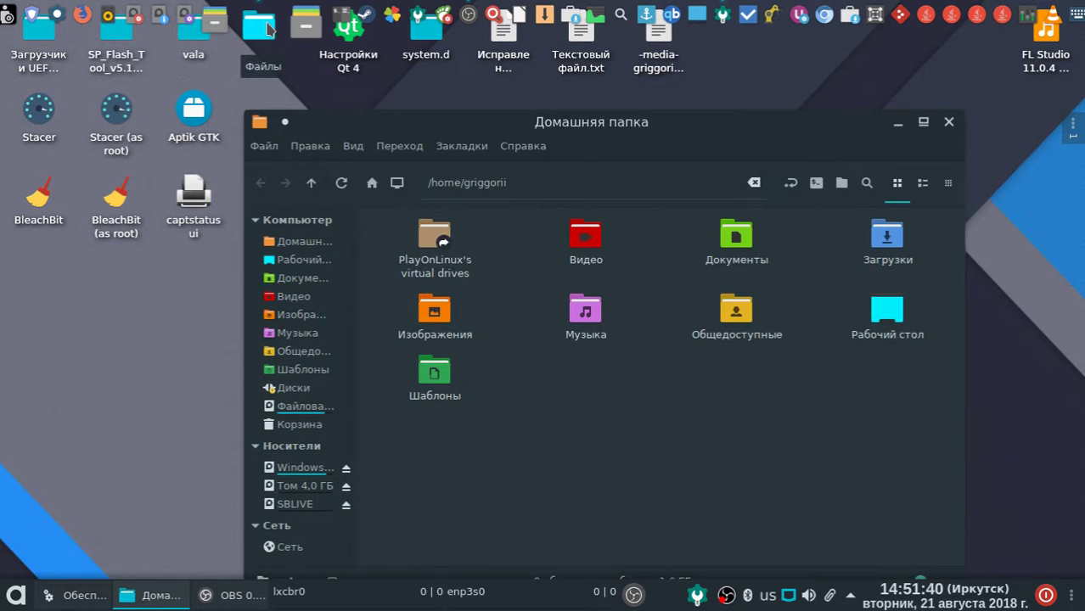
left_click(267, 28)
left_click(266, 28)
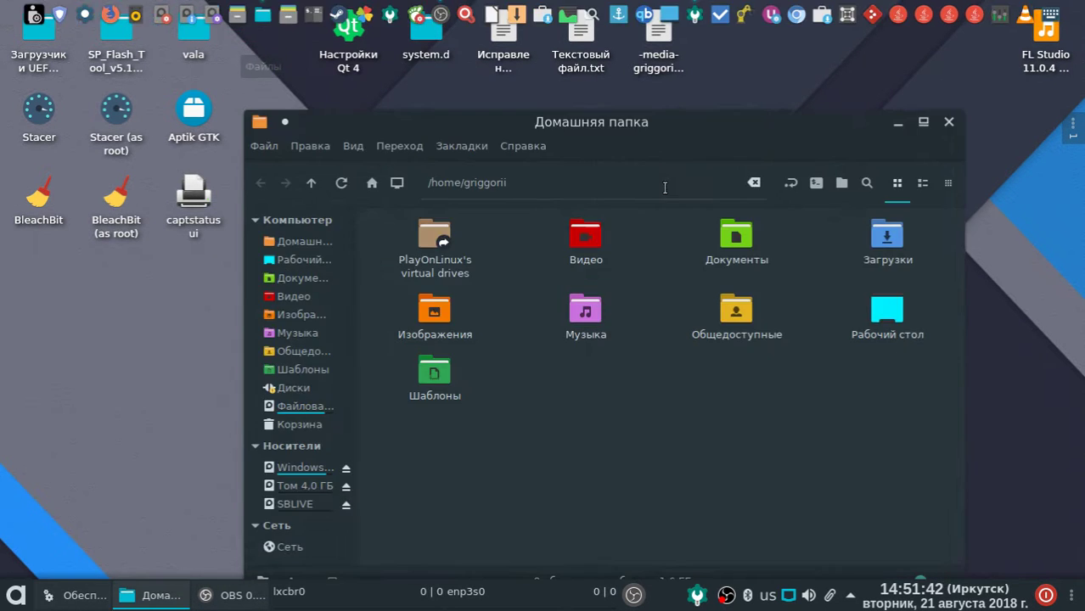
double_click(266, 28)
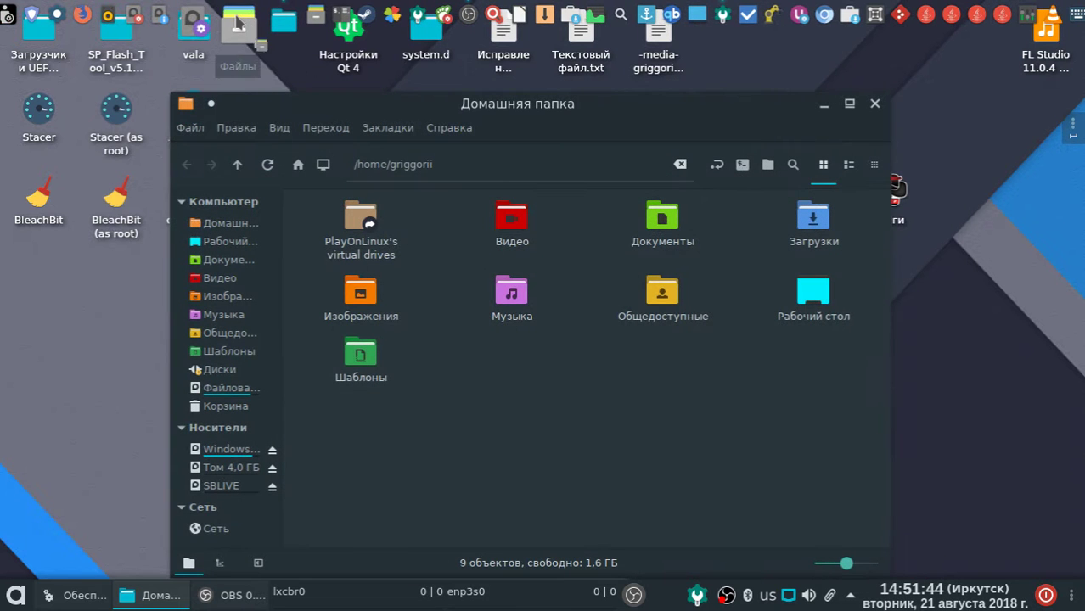
left_click(876, 104)
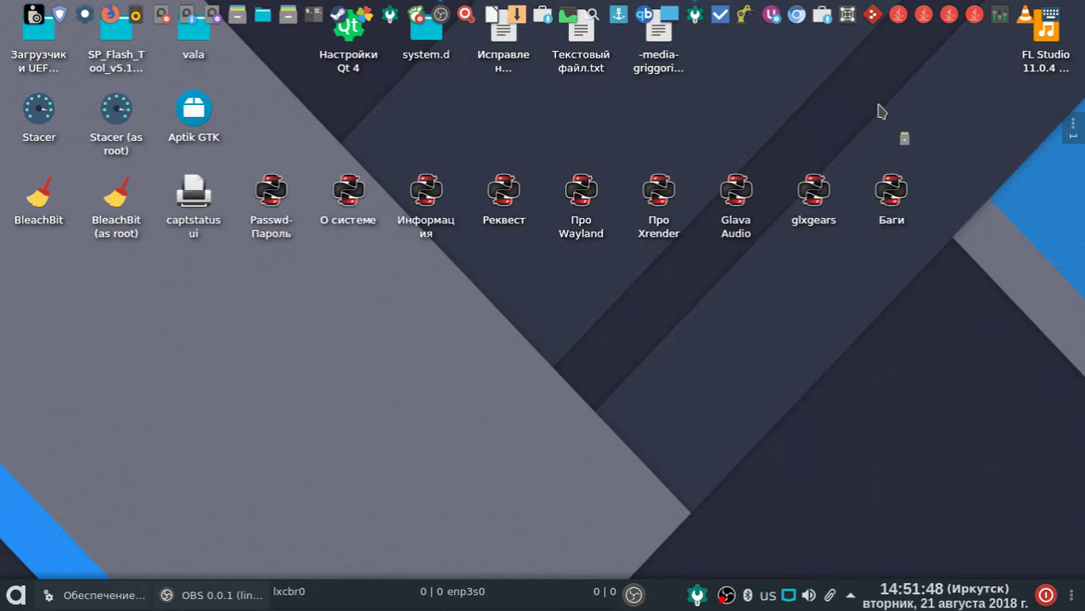
Step: Open the home folder in the second file manager and test moving, minimizing and restoring its window
key("super+e")
left_click_drag(496, 106, 577, 107)
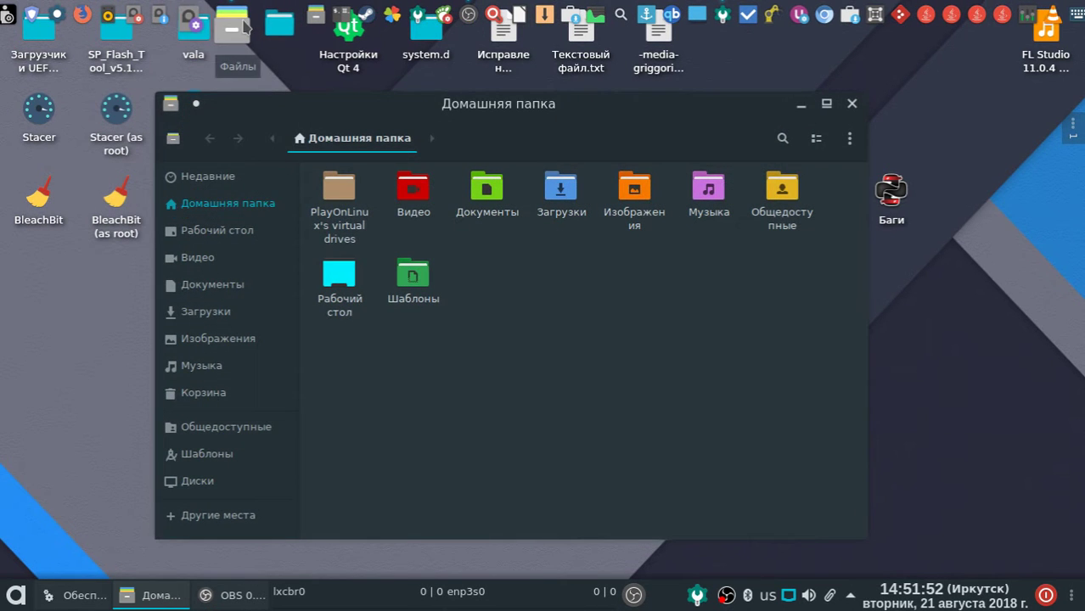
left_click(242, 28)
left_click(242, 28)
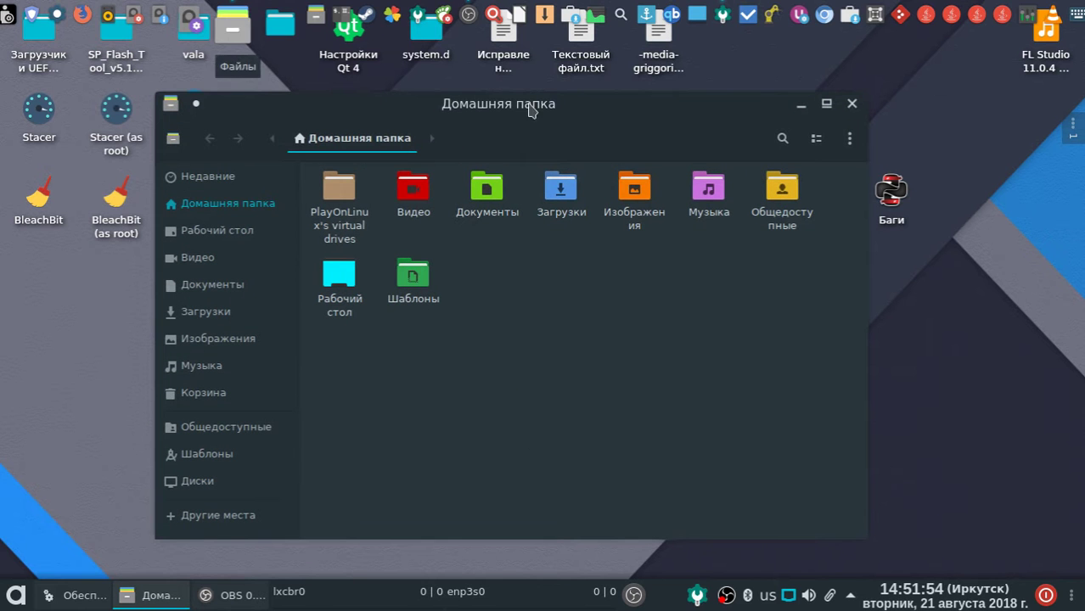
Step: Bring back the desktop effects settings, set the animation speed to the fastest value and apply it
left_click(82, 596)
left_click(780, 214)
left_click_drag(783, 219, 429, 222)
left_click(872, 504)
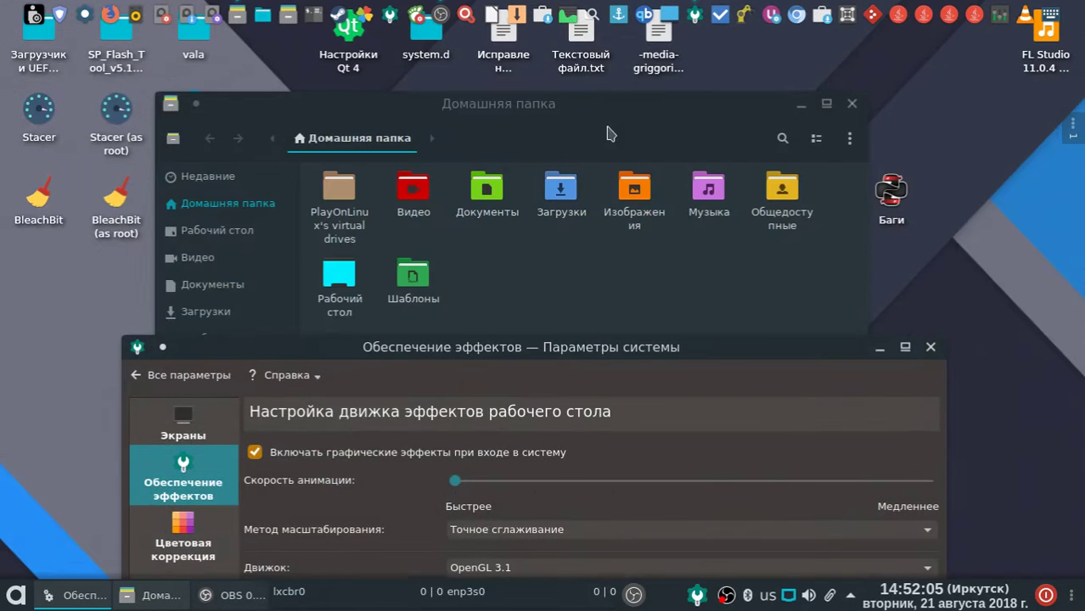
Step: Move the home folder window, browse to the computer's root directory, look into its lib folder and return to the root
left_click_drag(633, 106, 673, 98)
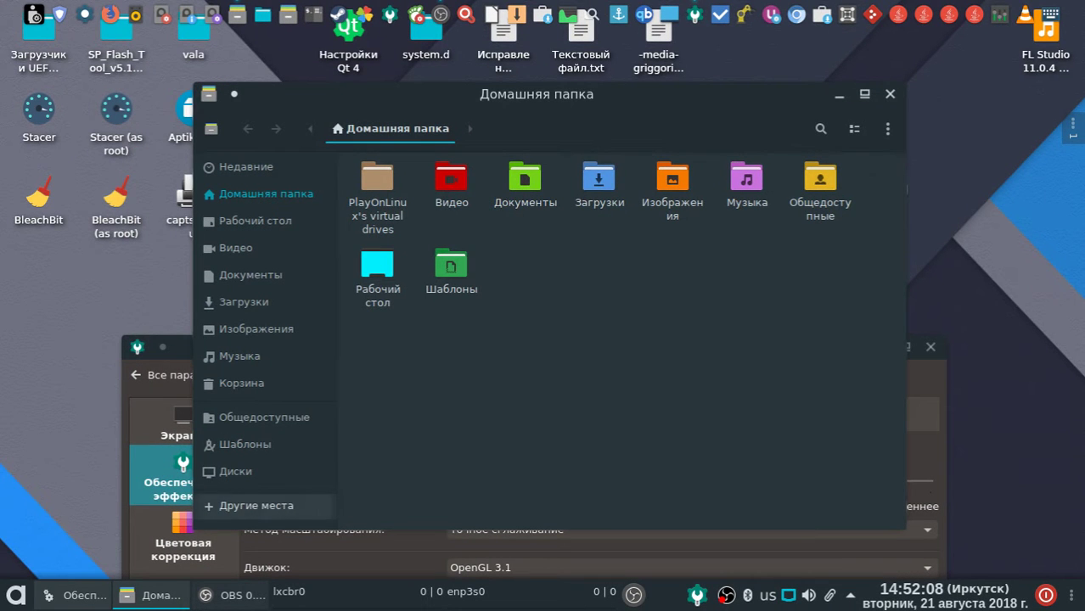
left_click(306, 507)
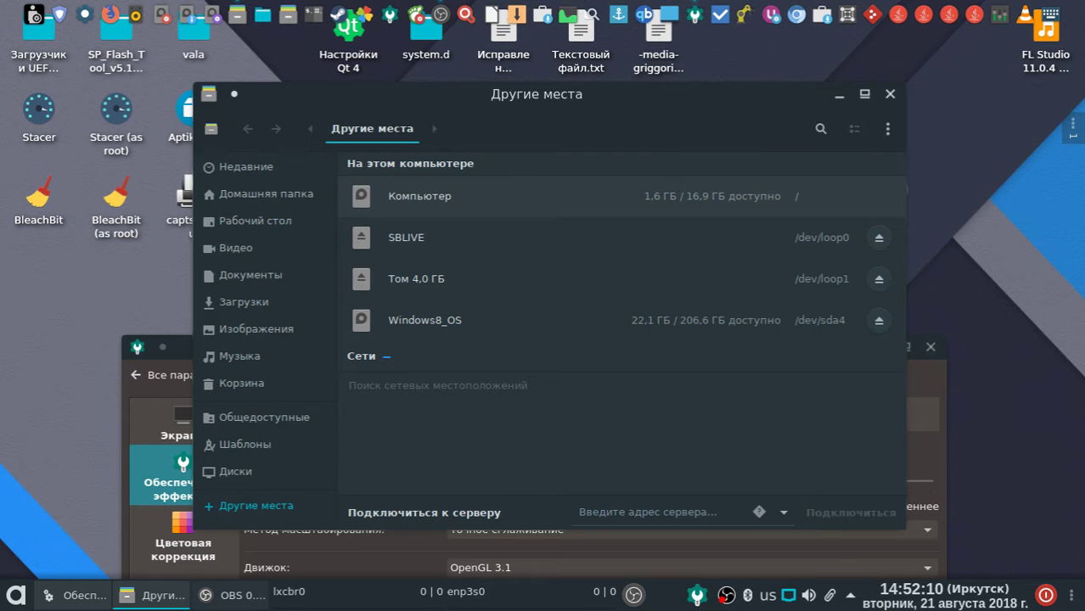
left_click(747, 197)
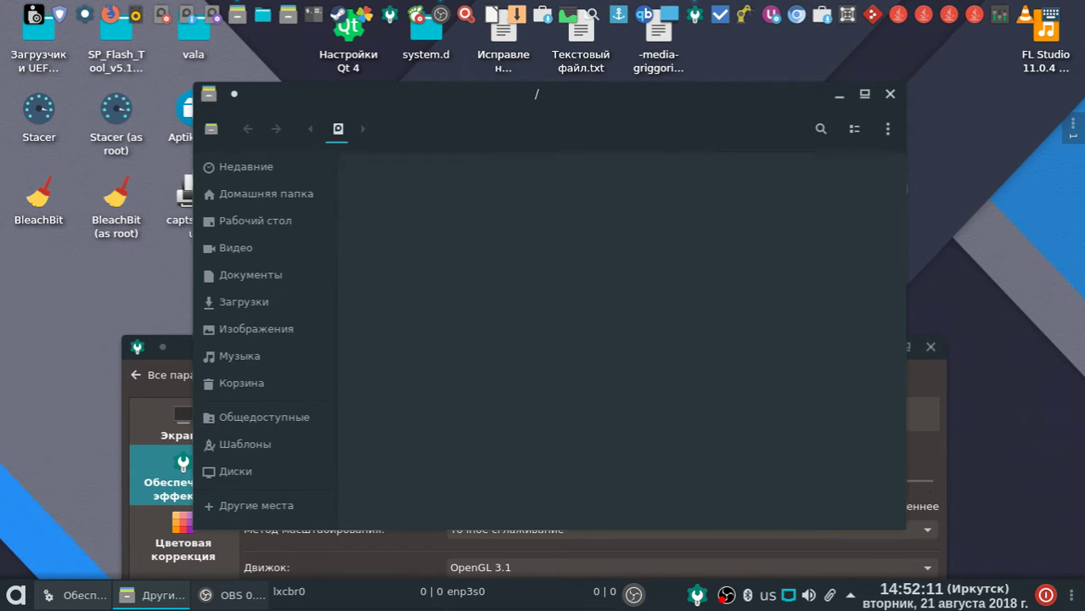
double_click(820, 178)
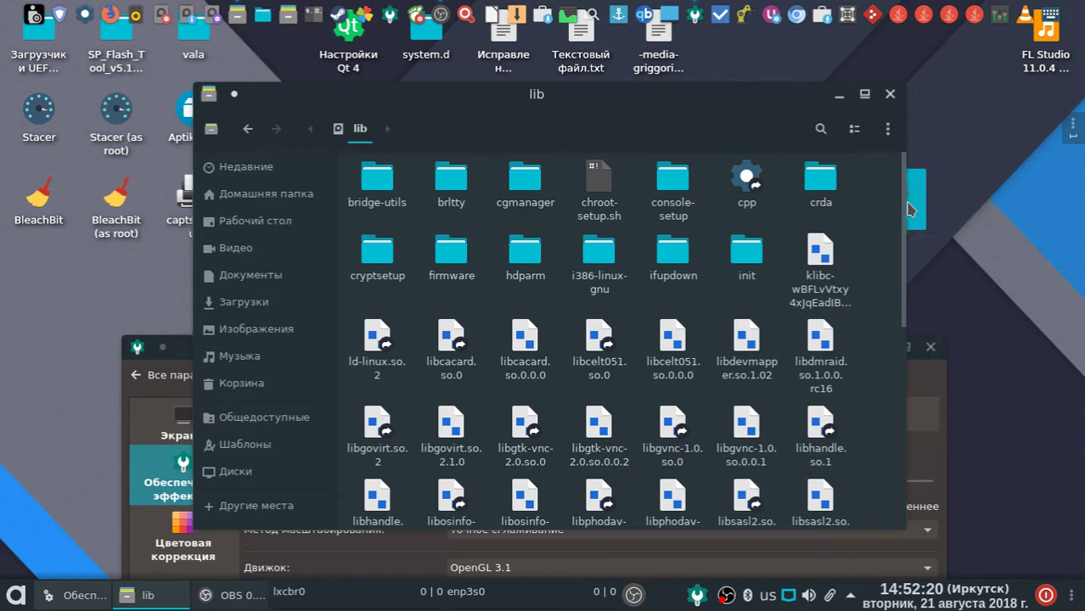
left_click(248, 128)
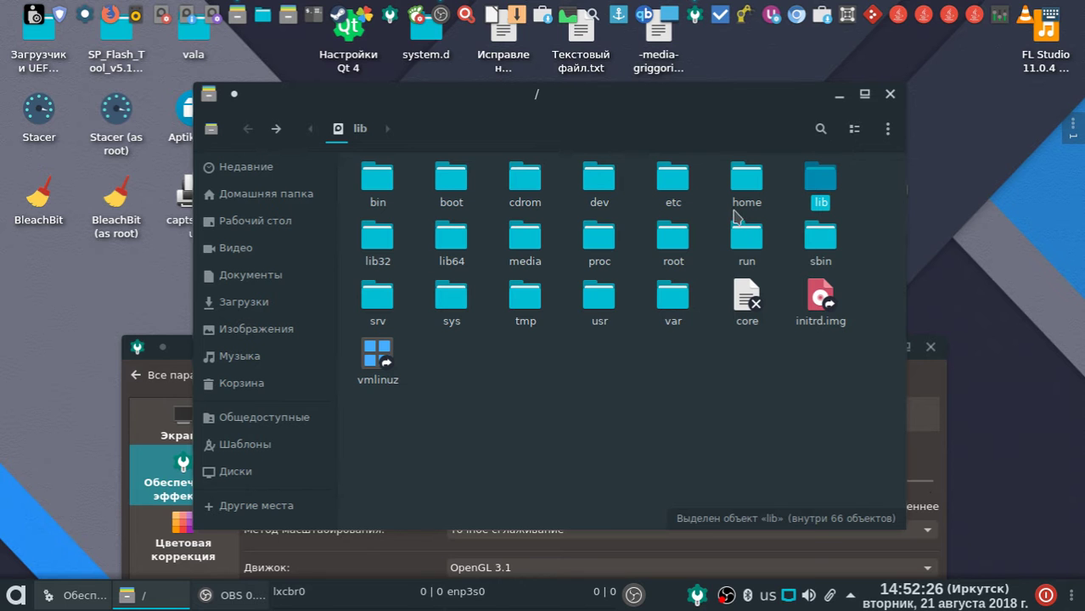
Step: Open the usr folder and its lib subfolder, and go on to the path /usr/lib/x86_64-linux-gnu/
double_click(599, 299)
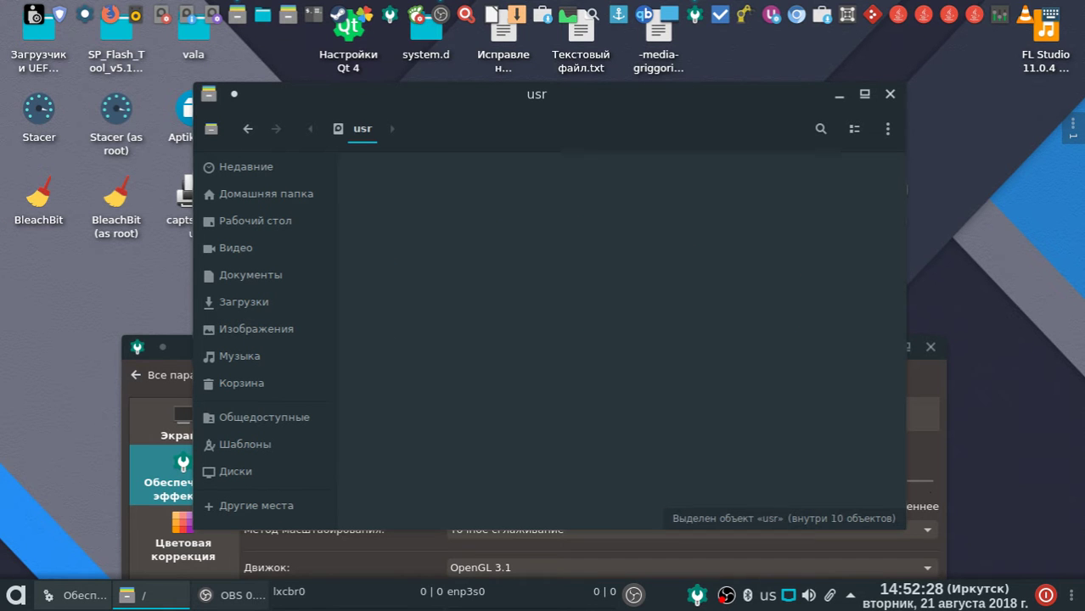
double_click(598, 180)
mouse_move(562, 131)
left_mouse_down()
mouse_move(543, 127)
mouse_move(552, 127)
left_mouse_up()
left_click(552, 127)
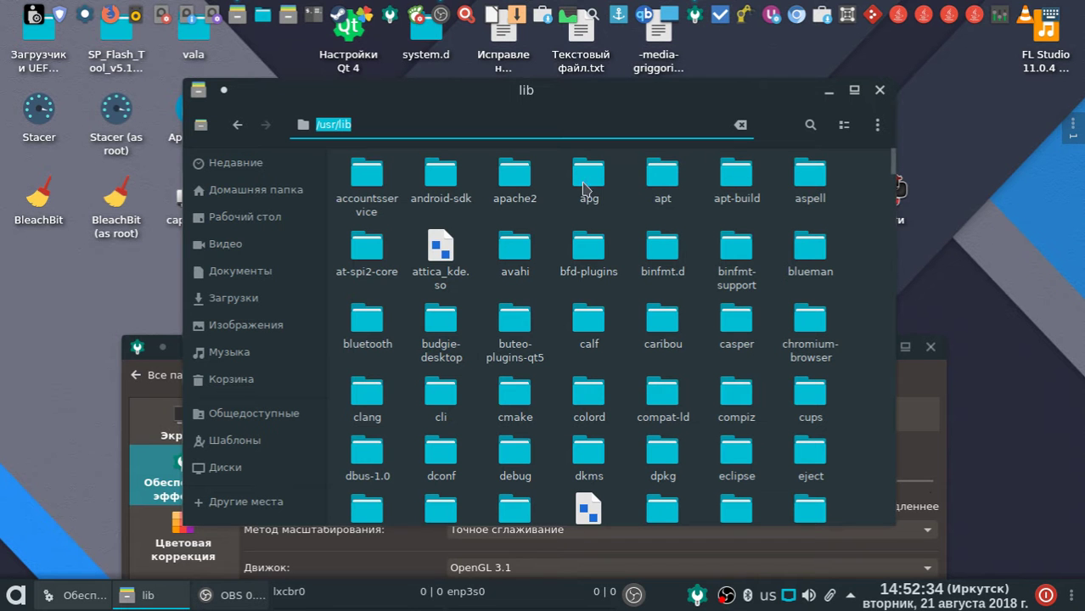
left_click(594, 125)
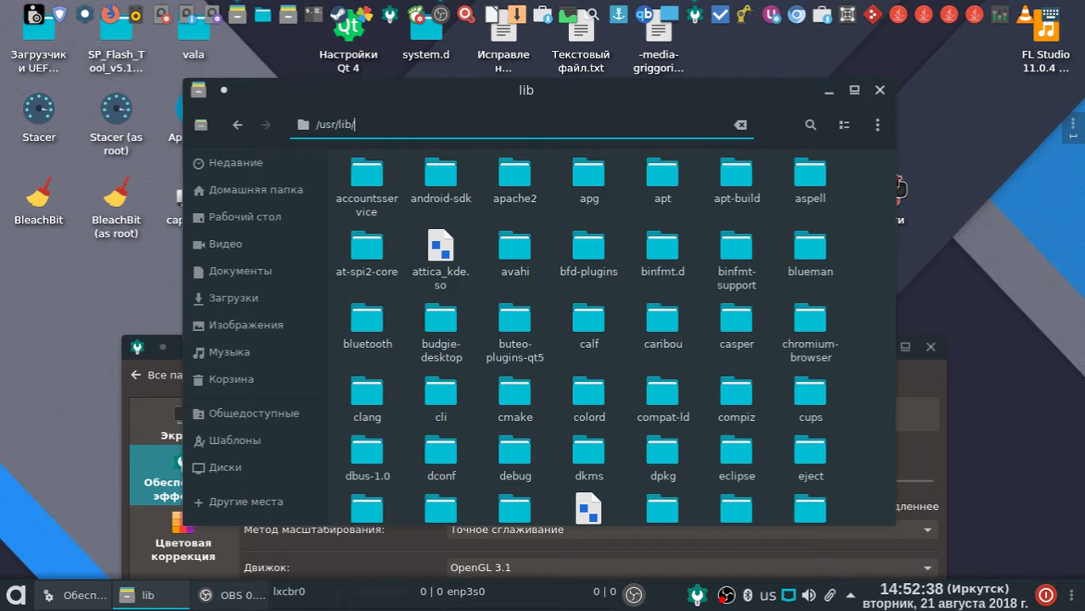
type("/x86_64-linux-gnu/")
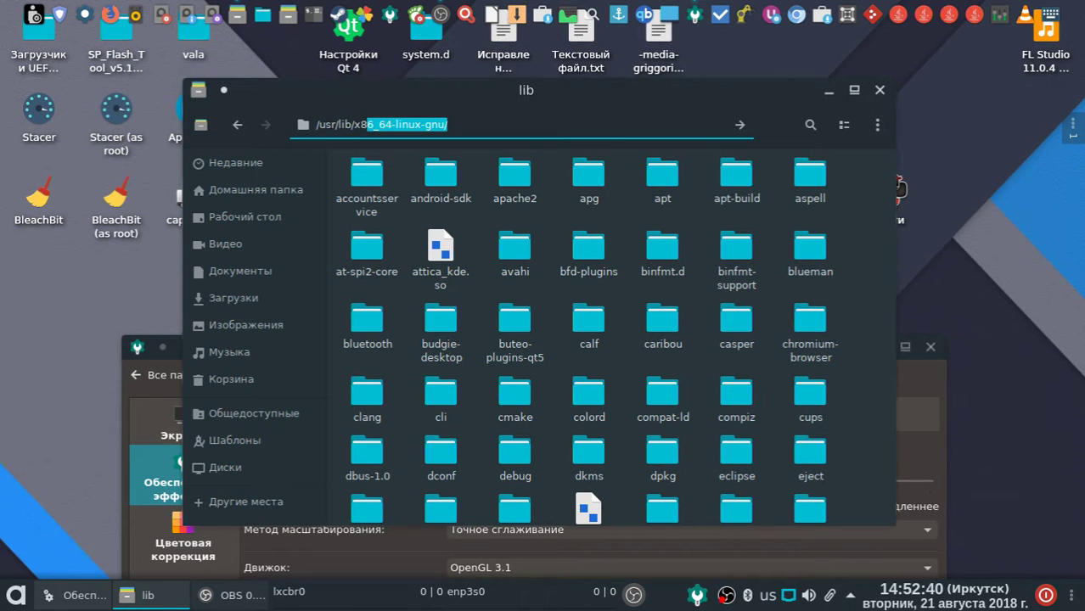
key("Return")
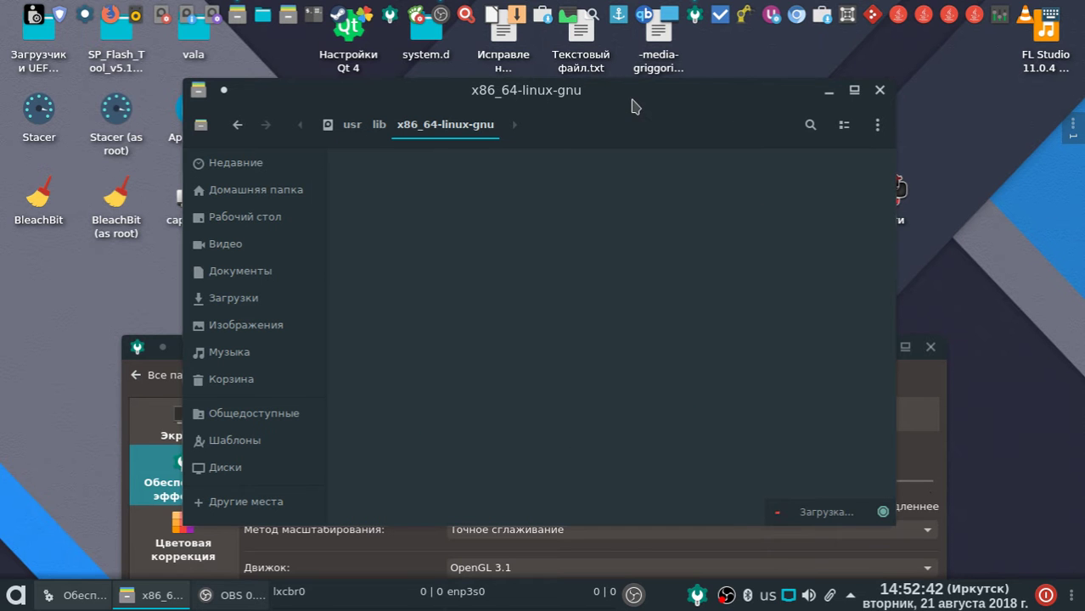
Step: Reposition the file manager window and open /usr/lib/x86_64-linux-gnu/mesa through its path entry
mouse_move(666, 102)
left_mouse_down()
mouse_move(679, 126)
mouse_move(642, 91)
mouse_move(652, 101)
left_mouse_up()
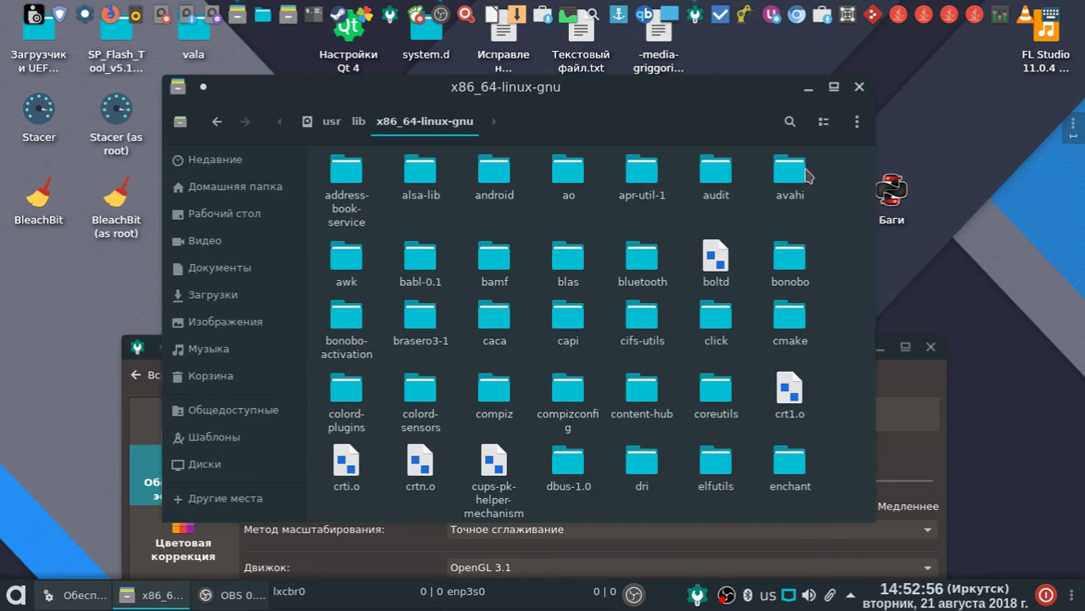
mouse_move(594, 108)
left_mouse_down()
mouse_move(579, 111)
mouse_move(588, 112)
left_mouse_up()
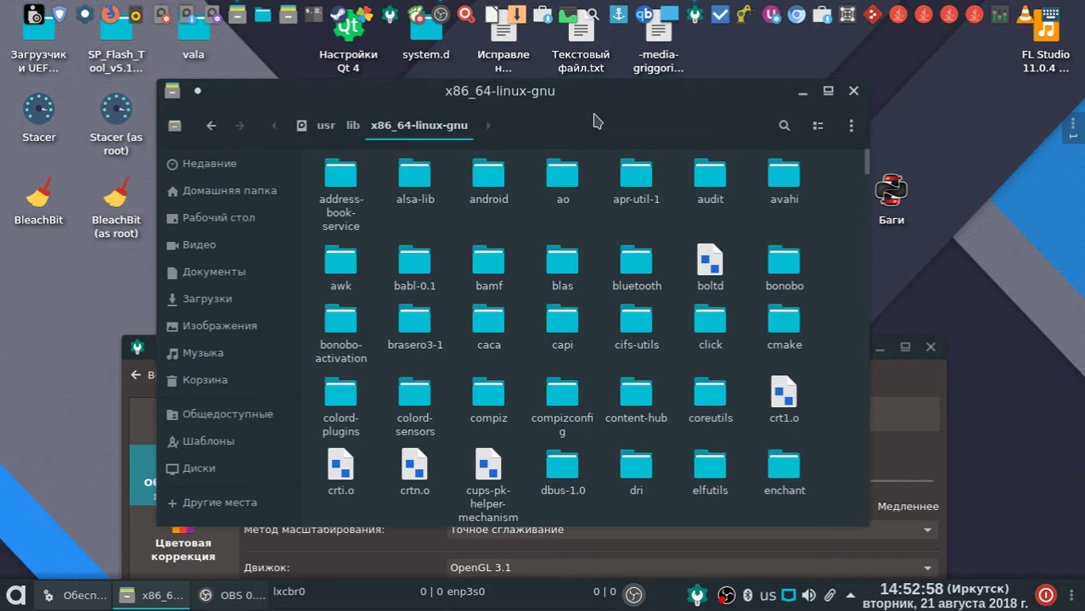
left_click(596, 119)
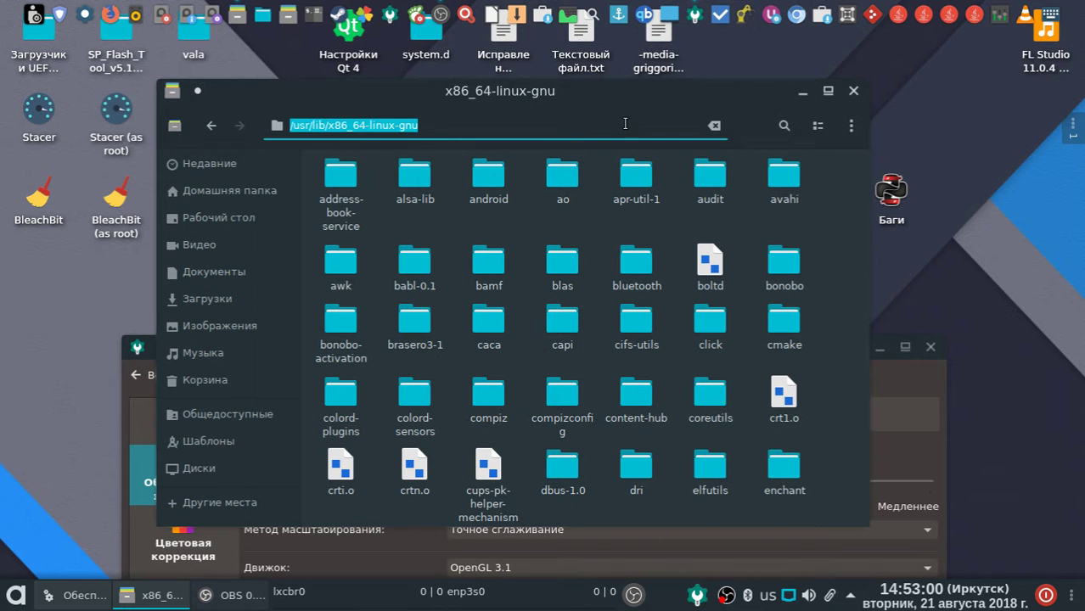
left_click(617, 120)
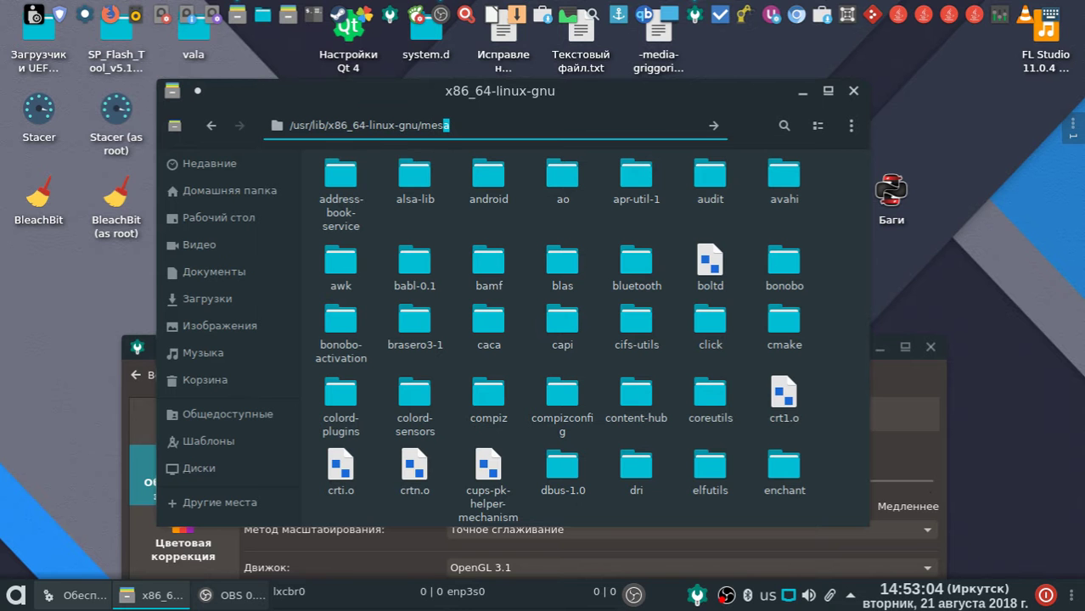
type("/mes")
key("Return")
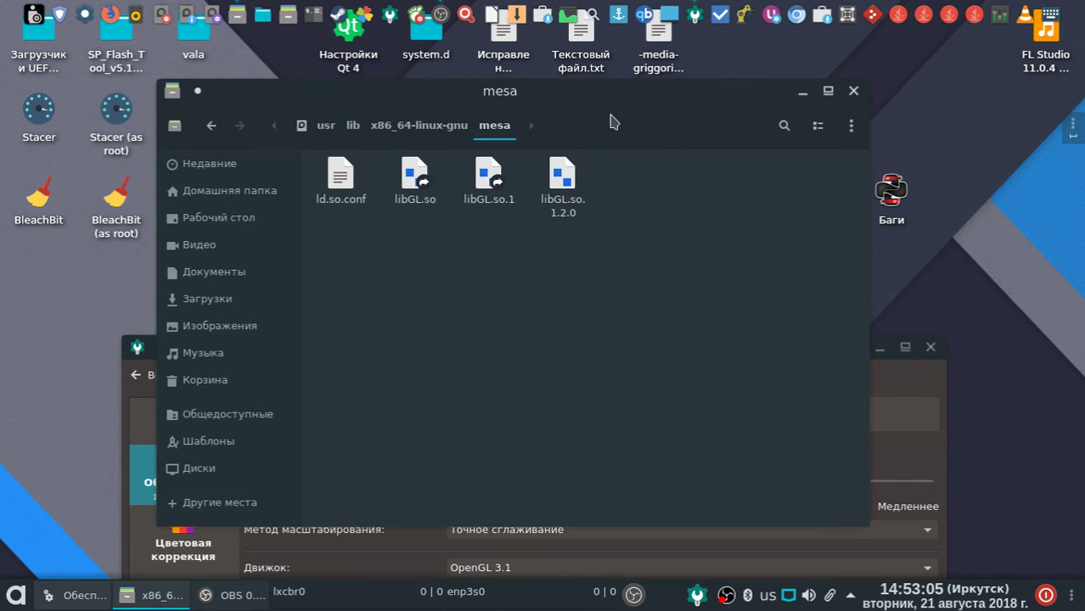
left_click_drag(626, 105, 638, 128)
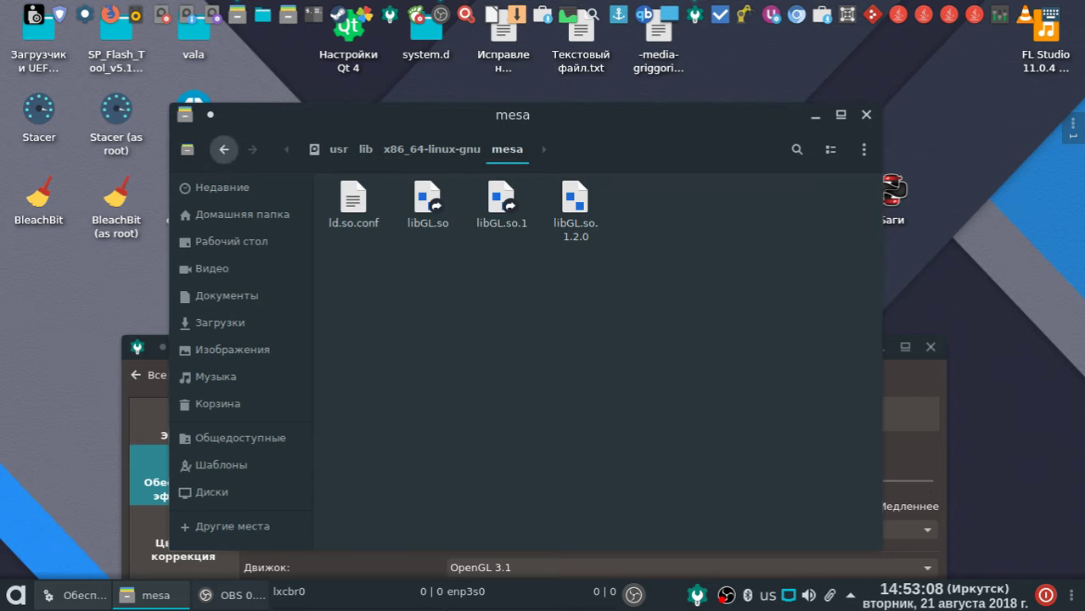
Step: Return to the x86_64-linux-gnu folder, move the window around and examine how its contents scroll
left_click(224, 149)
left_click_drag(692, 126, 658, 70)
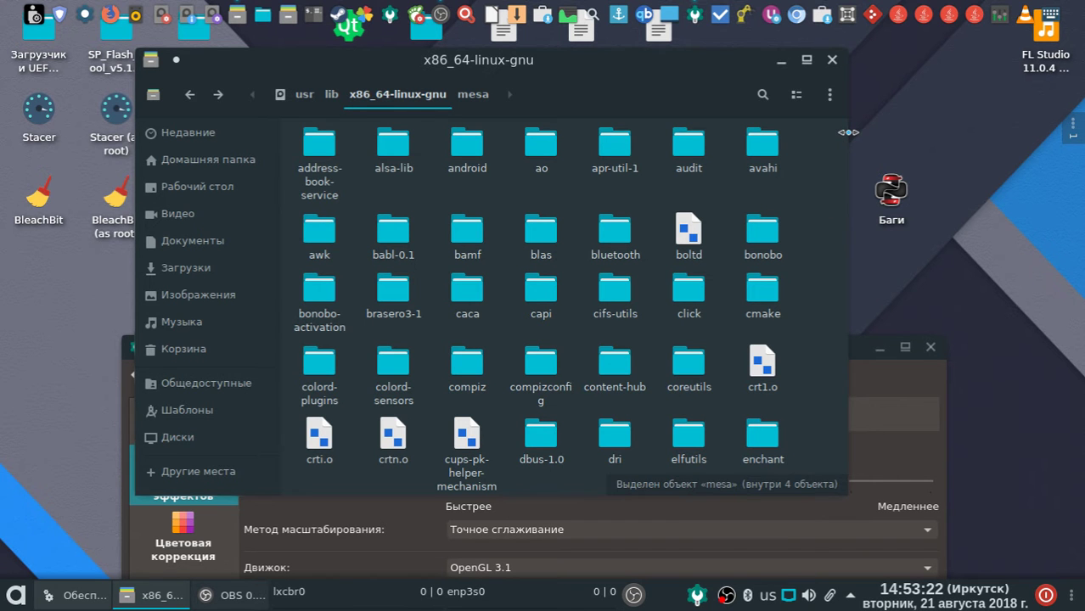
left_click_drag(625, 64, 601, 75)
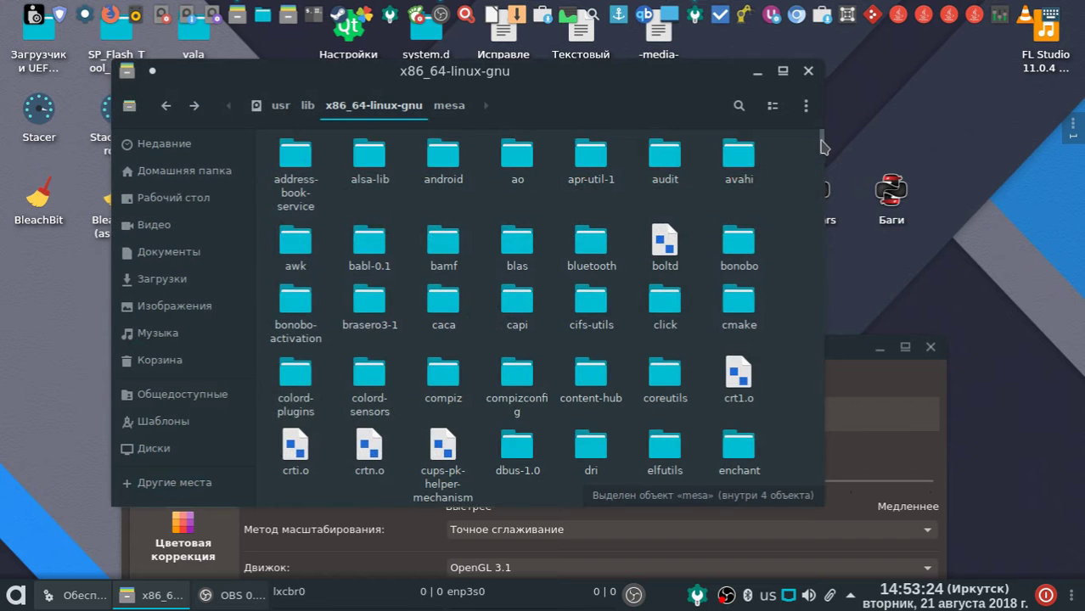
left_click_drag(822, 147, 520, 119)
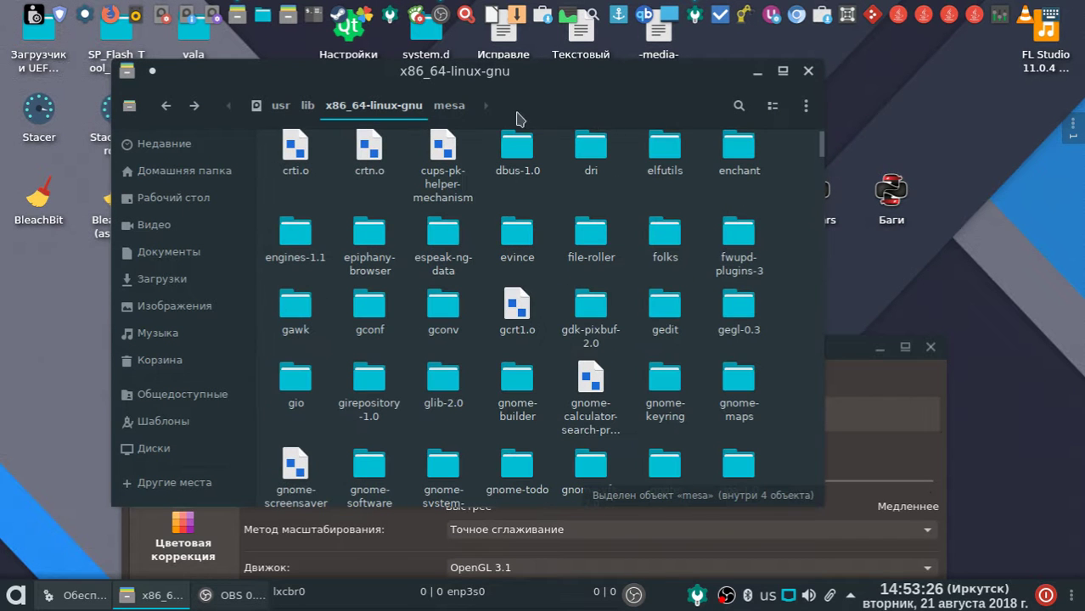
Step: Open the properties of the mesa folder and copy its parent folder path
right_click(457, 117)
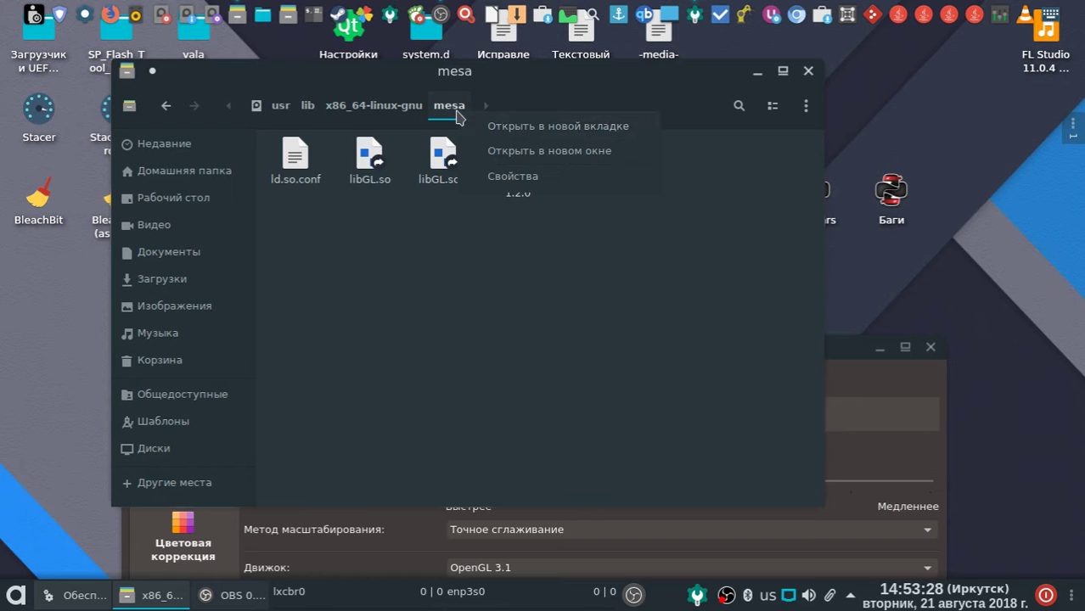
left_click(520, 174)
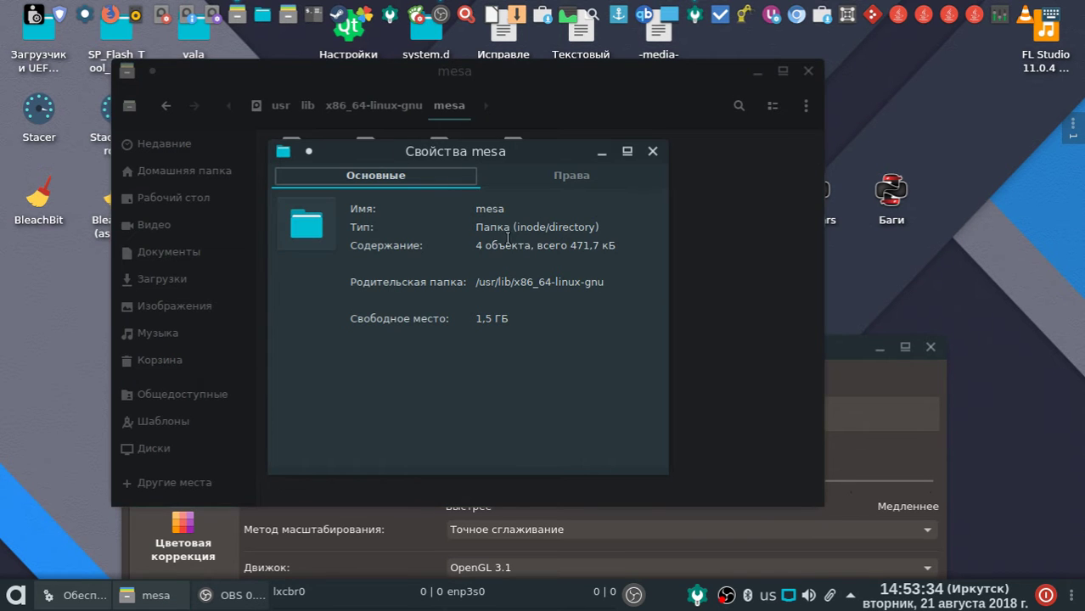
mouse_move(474, 288)
left_mouse_down()
mouse_move(611, 280)
mouse_move(485, 281)
left_mouse_up()
right_click(499, 281)
left_click(528, 321)
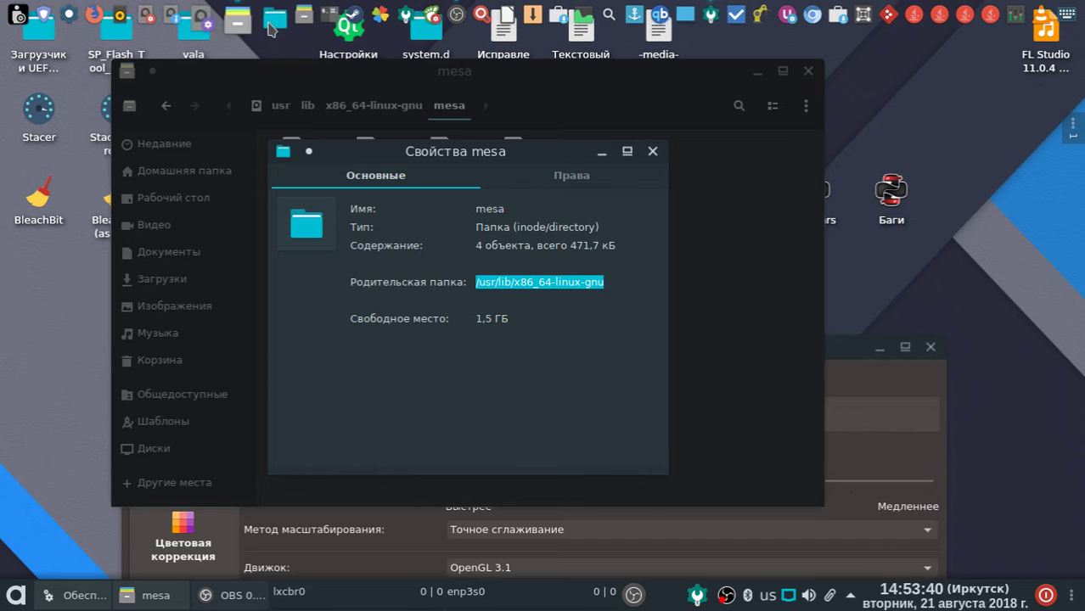
Step: Close the mesa properties and folder windows, and move the desktop effects settings window up until it is fully visible
left_click(652, 151)
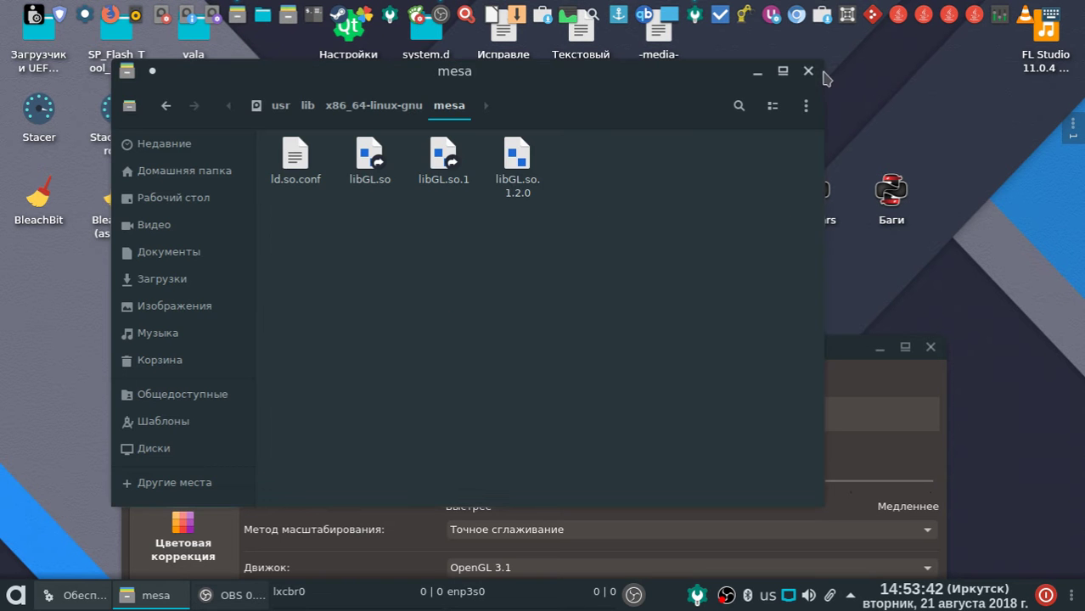
left_click(809, 72)
left_click_drag(661, 346, 622, 119)
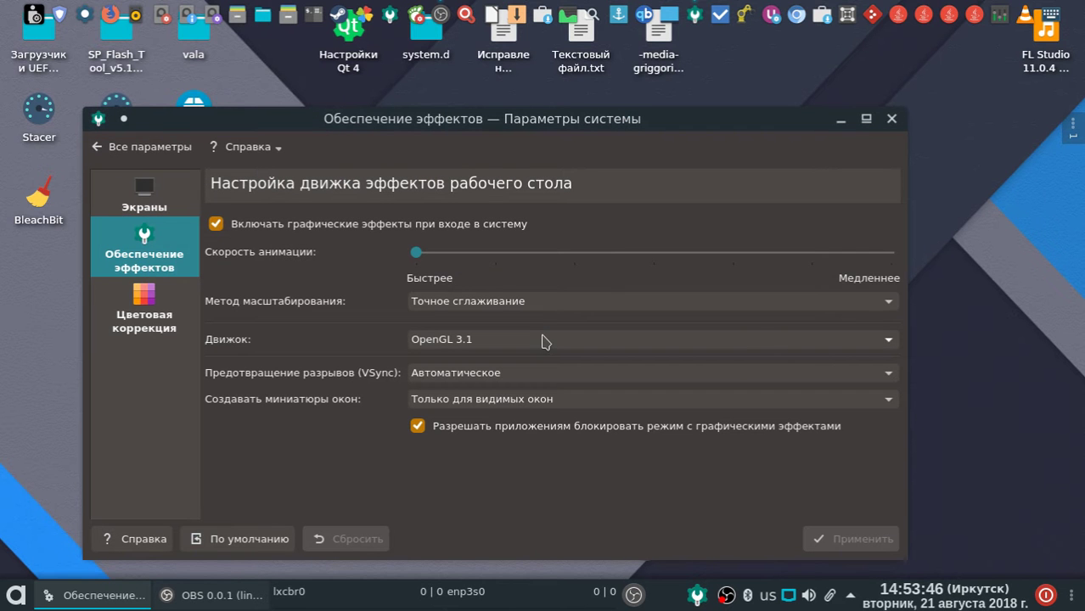
Step: Open a new file manager window and go to /usr/lib/x86_64-linux-gnu/mesa by pasting the copied path and adding /mesa
left_click(262, 13)
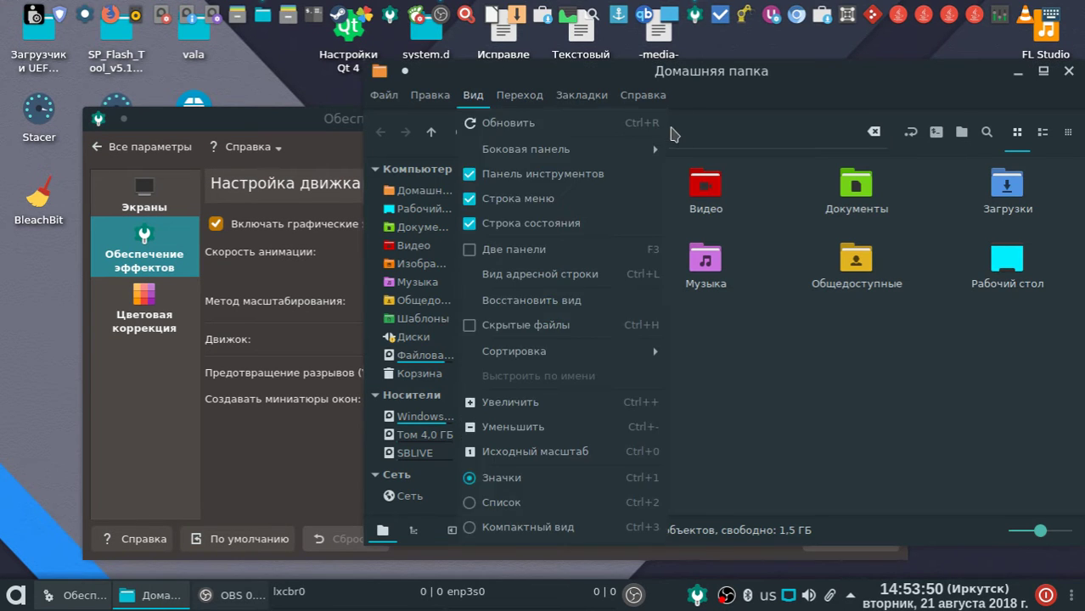
left_click(705, 129)
right_click(665, 135)
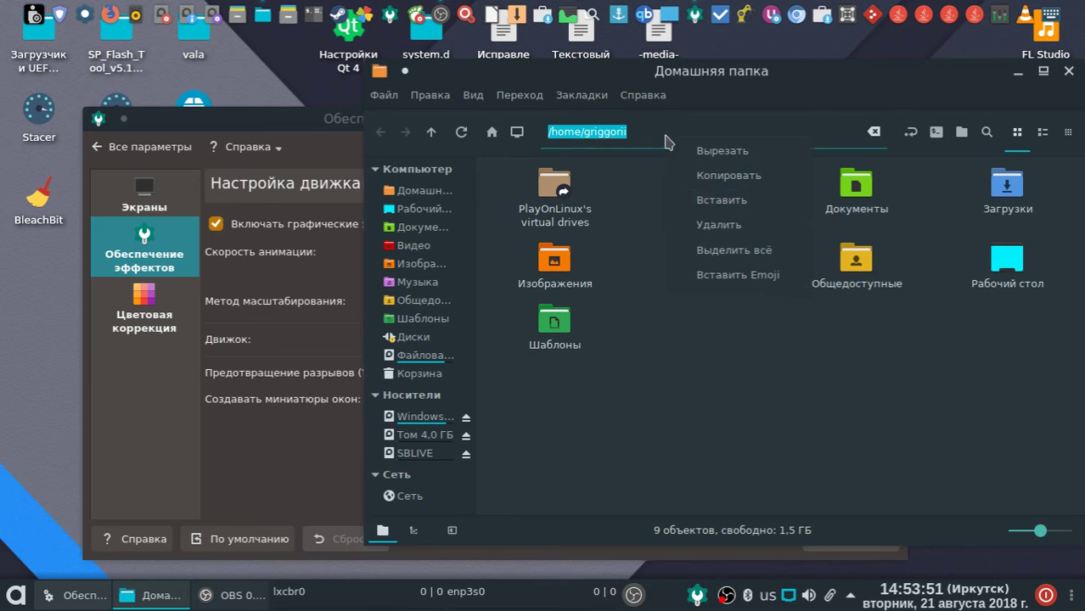
left_click(709, 200)
type("/mesa")
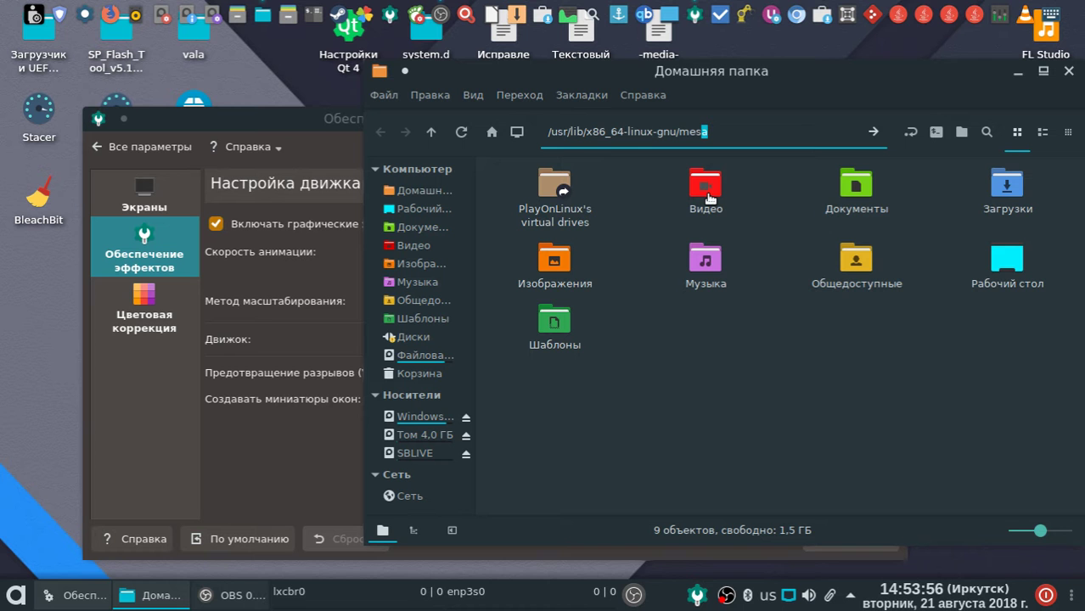
key("Return")
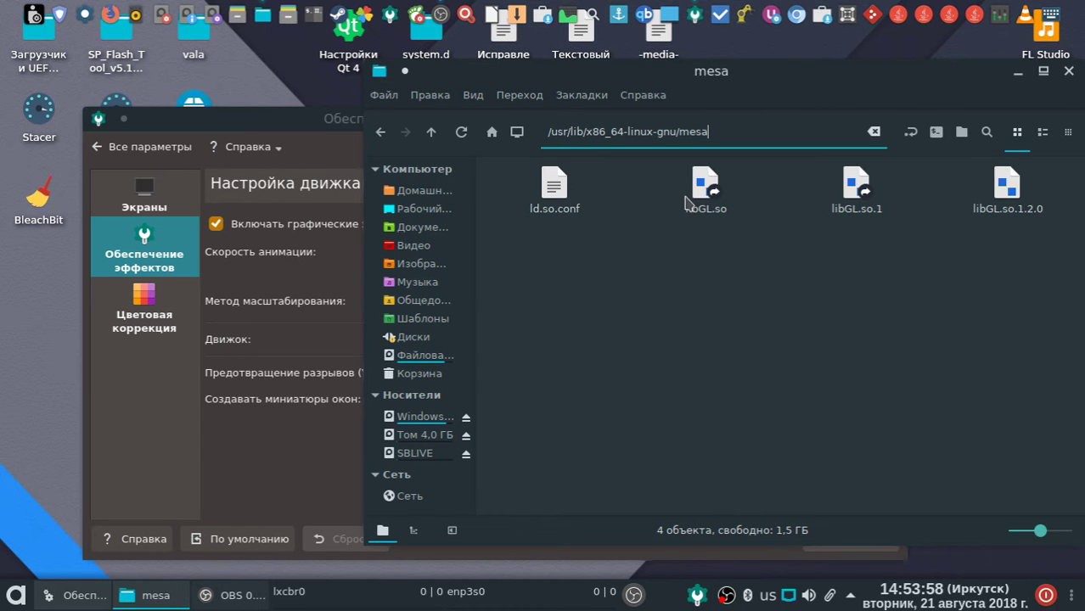
Step: Go up to the x86_64-linux-gnu folder and move the folder and settings windows around the desktop
left_click(432, 132)
left_click_drag(736, 81, 530, 90)
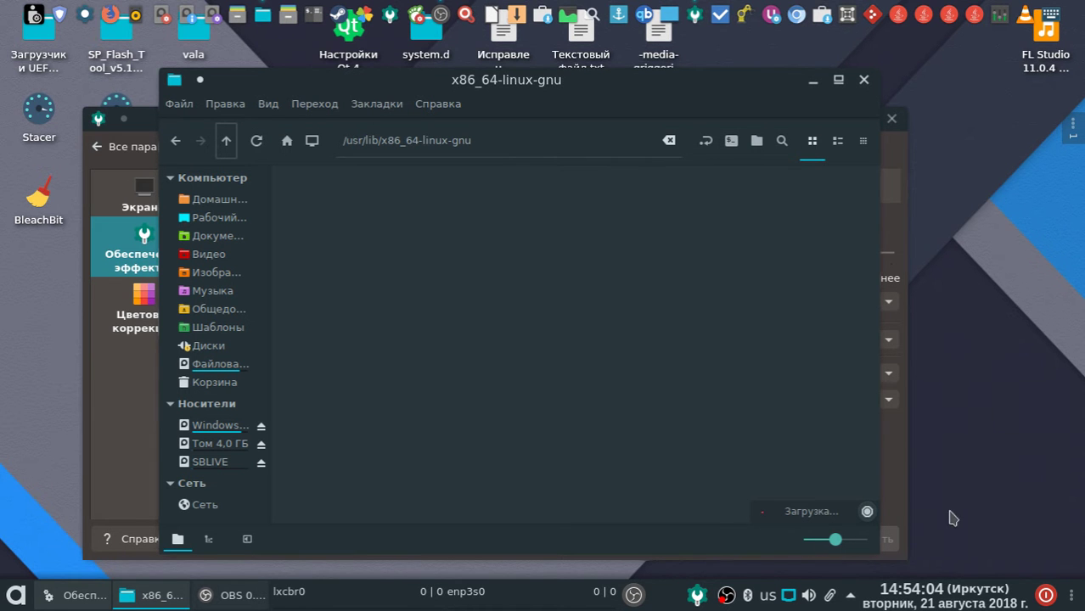
left_click_drag(632, 96, 727, 92)
left_click_drag(226, 117, 217, 271)
left_click_drag(723, 89, 665, 82)
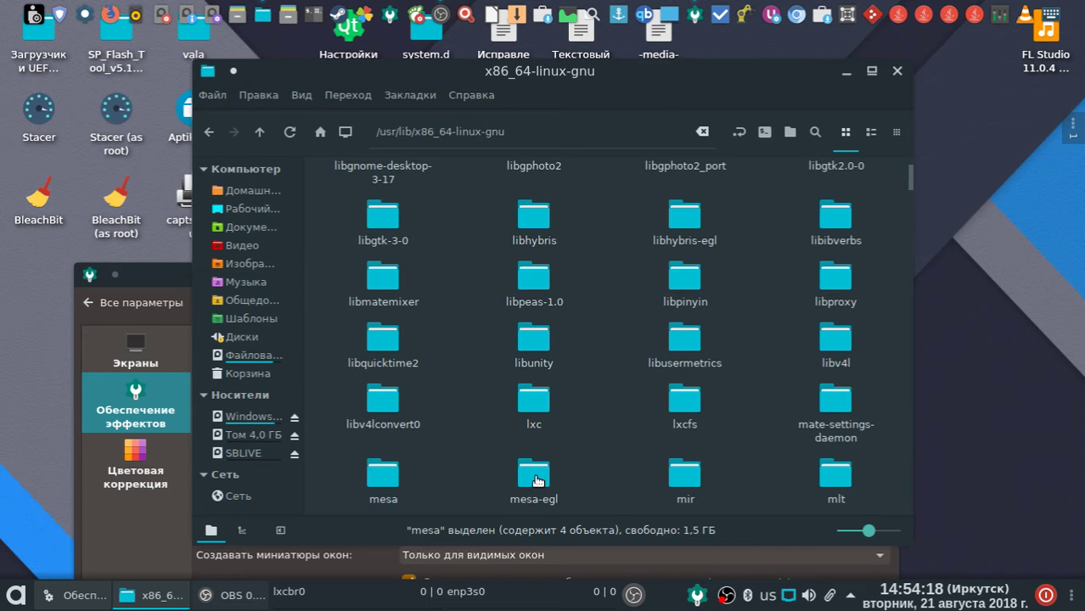
Step: Open the mesa-egl folder, view its ld.so.conf file in the text editor, and close the editor
double_click(546, 471)
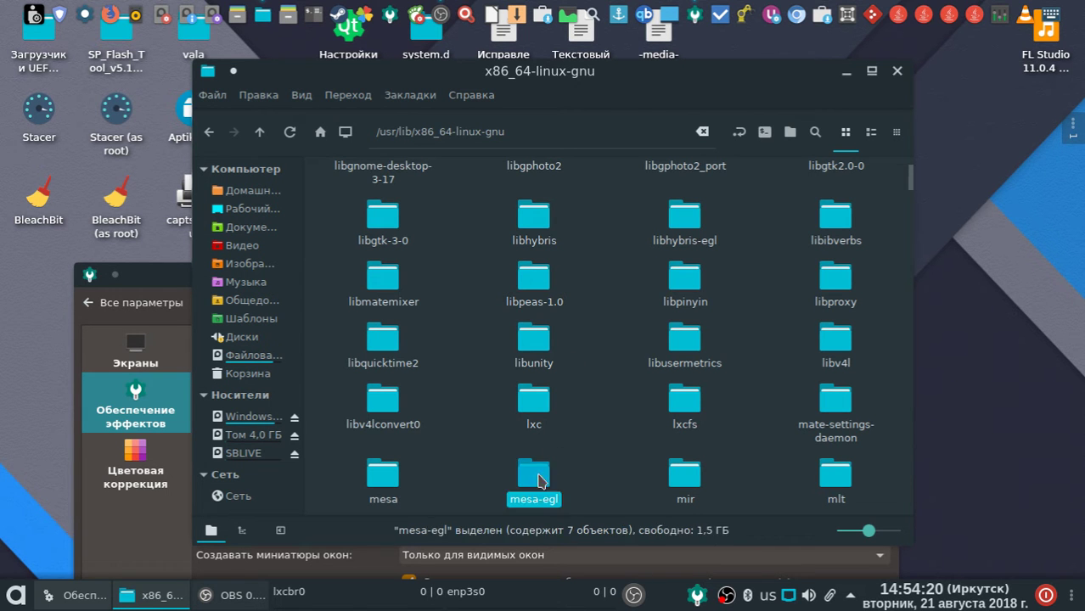
left_click_drag(568, 411, 679, 391)
right_click(392, 194)
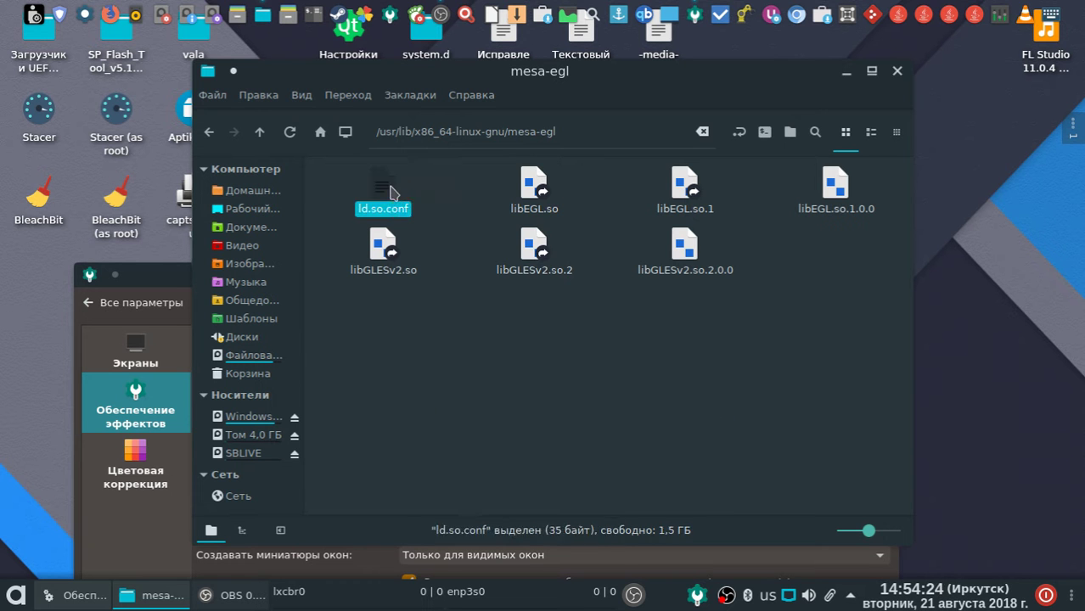
left_click(438, 207)
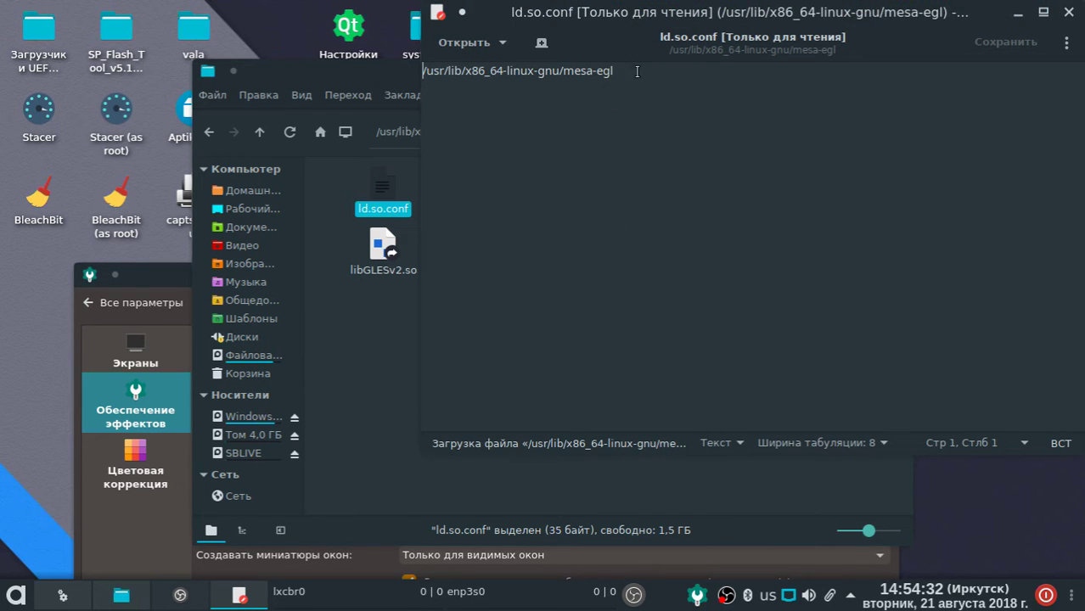
left_click_drag(635, 25, 483, 293)
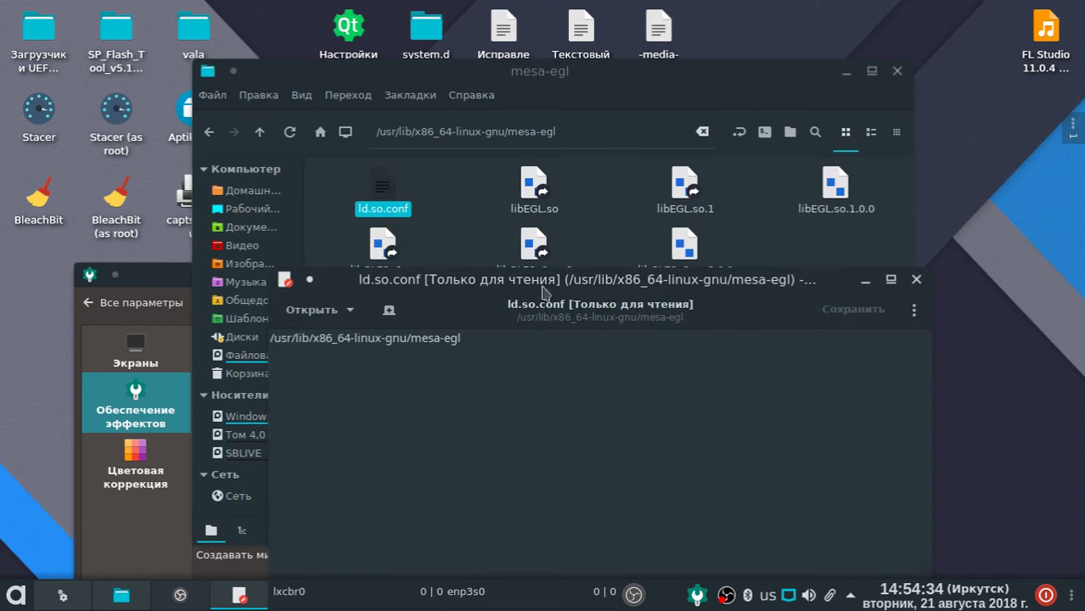
left_click(915, 281)
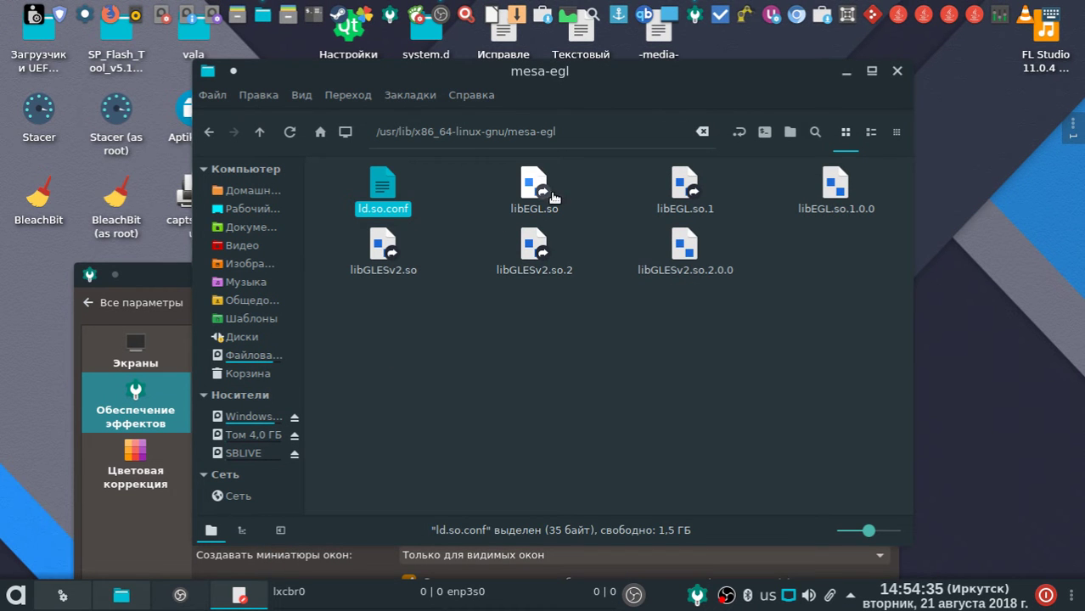
Step: Bring the desktop effects settings forward, set the animation speed to the middle and the engine to OpenGL 2.0, and apply
left_click_drag(806, 283, 588, 325)
left_click_drag(154, 281, 140, 77)
left_click(394, 207)
left_click_drag(499, 211, 614, 212)
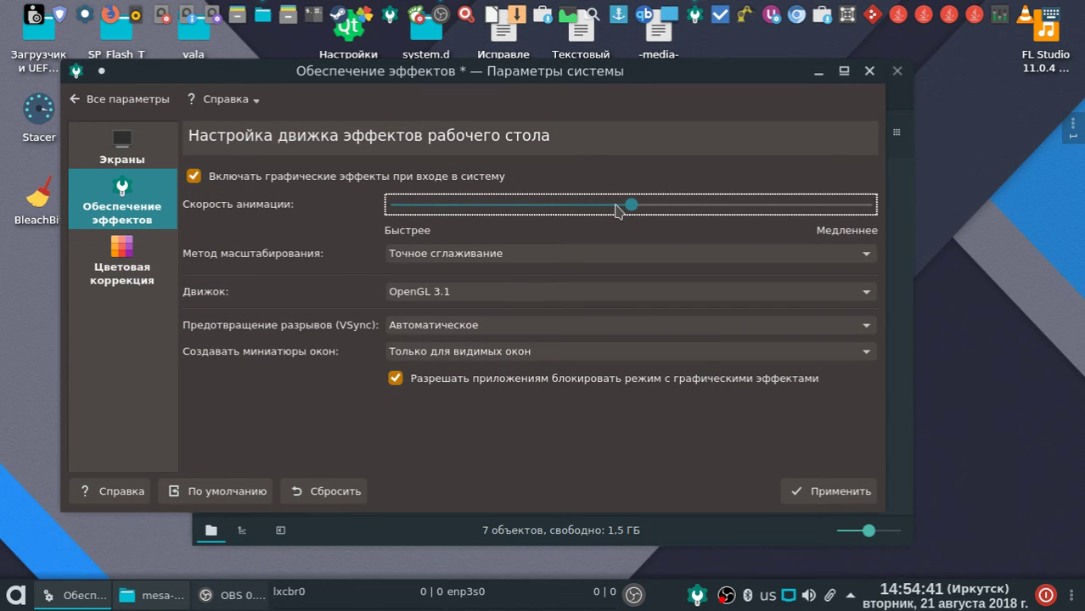
left_click(553, 295)
left_click(554, 321)
left_click(811, 494)
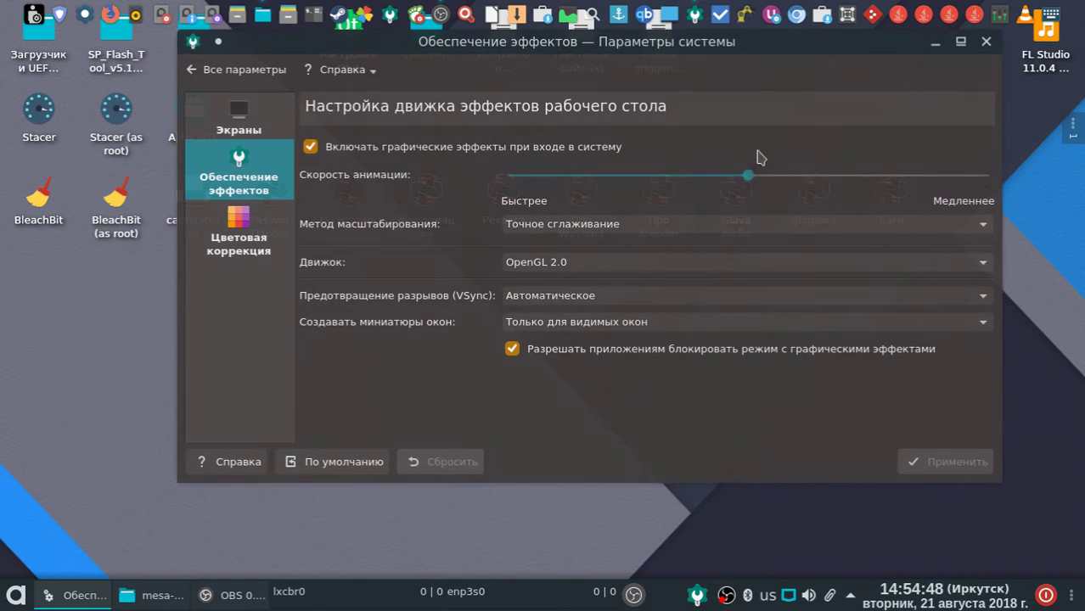
Step: Apply the slowest animation speed and minimize the mesa-egl window to demonstrate the effect
left_click_drag(748, 175, 990, 175)
left_click(921, 461)
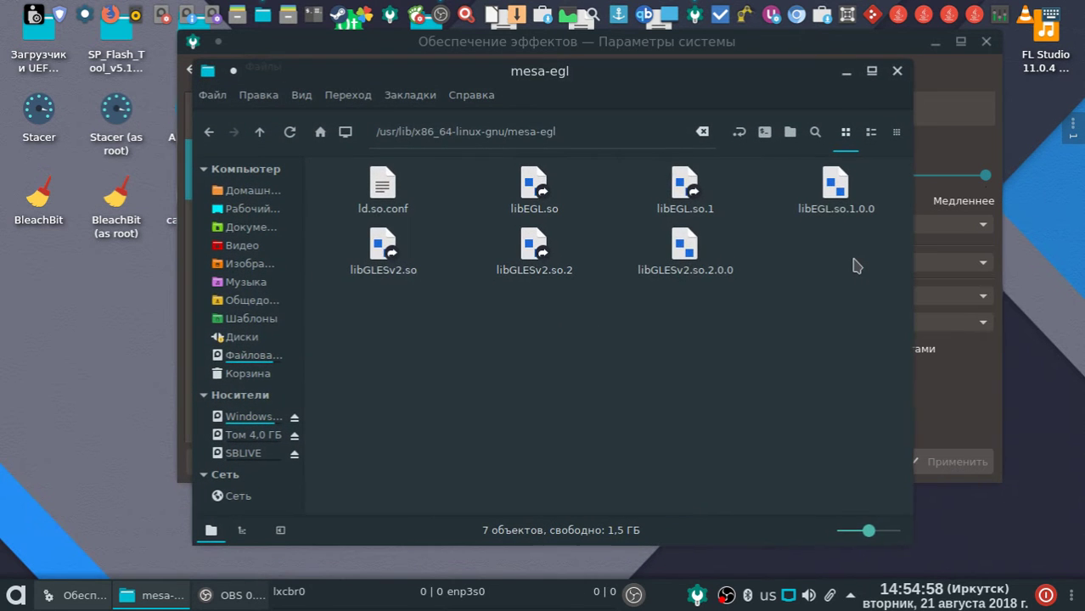
left_click(846, 71)
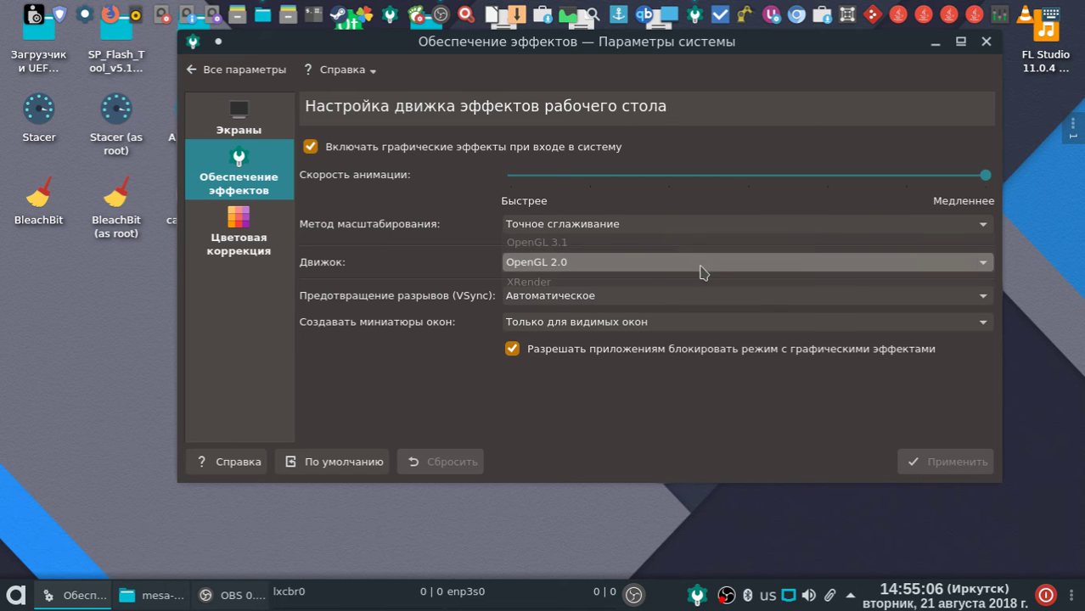
Step: Switch the rendering engine to XRender, apply it, and test minimizing and restoring the mesa-egl window
left_click(704, 281)
left_click(936, 472)
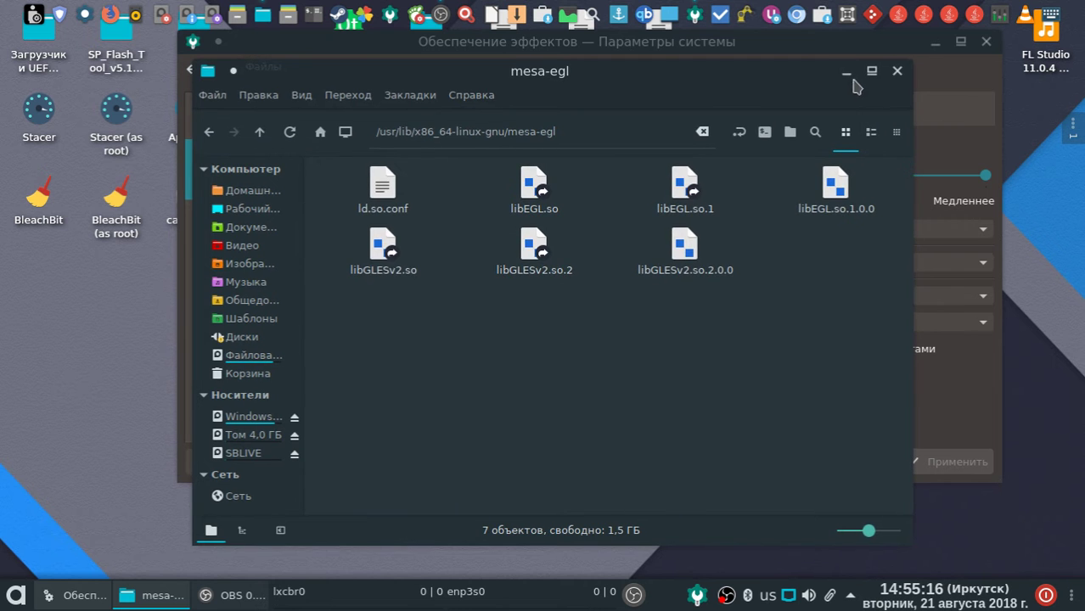
left_click(847, 78)
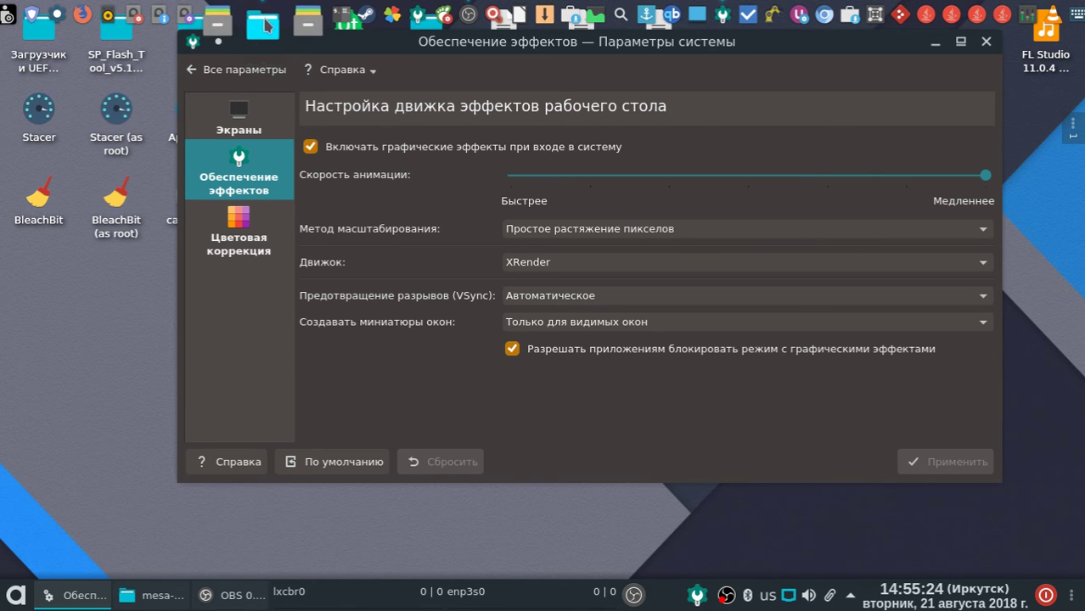
key("alt+Tab")
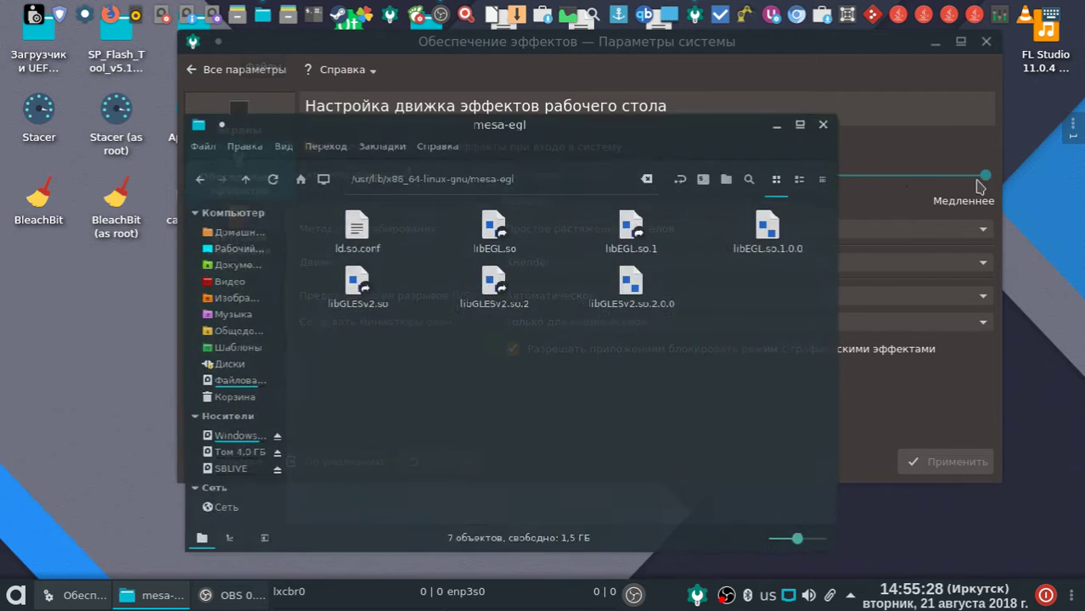
Step: Apply the fastest animation speed, then minimize, restore and move the mesa-egl window to test it
left_click(924, 195)
left_click(530, 176)
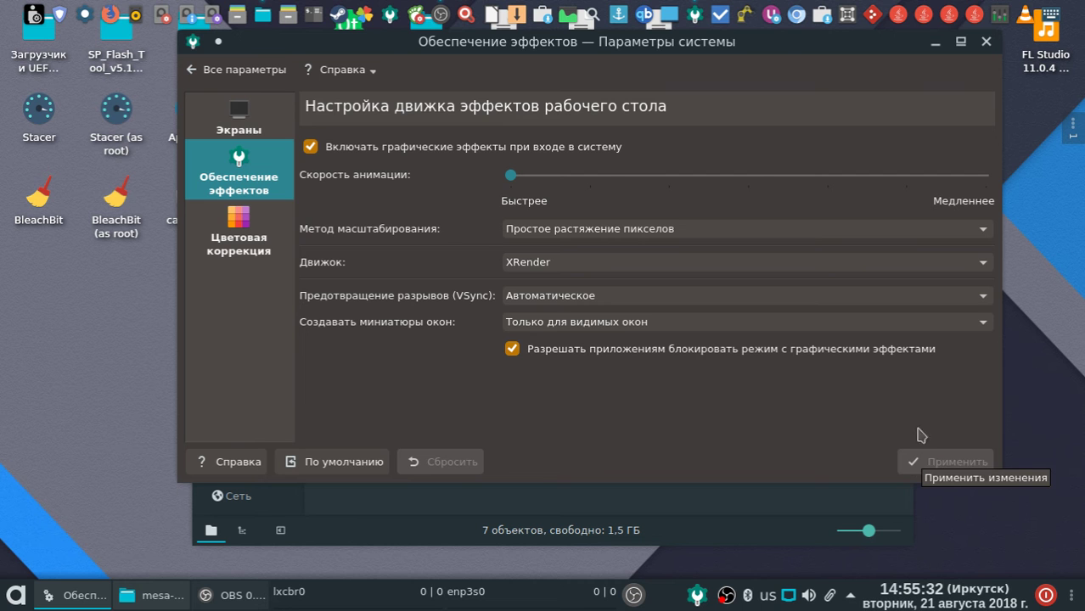
left_click(536, 514)
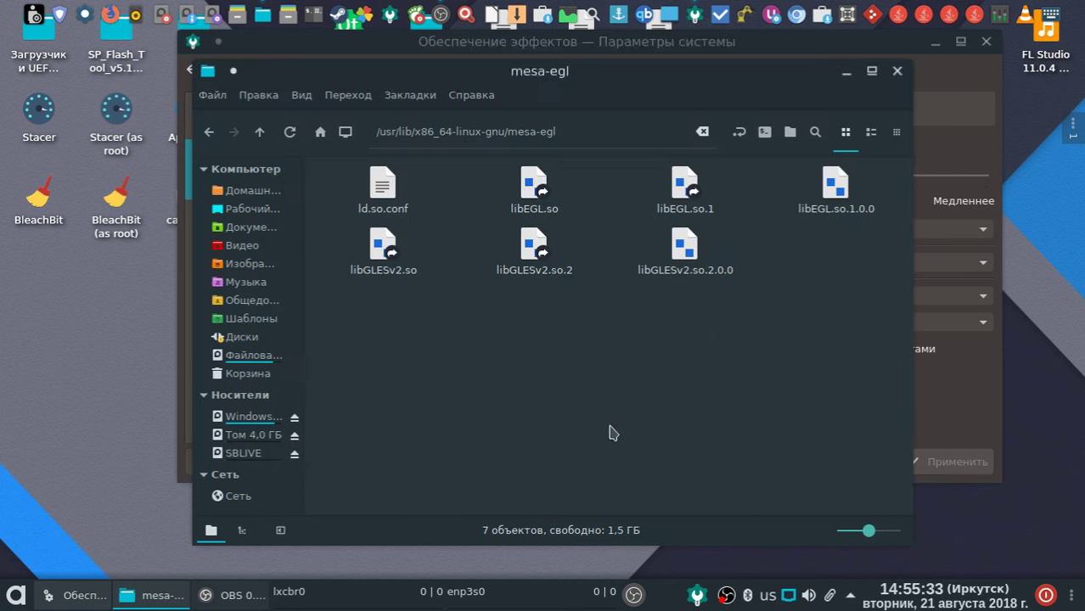
left_click(844, 74)
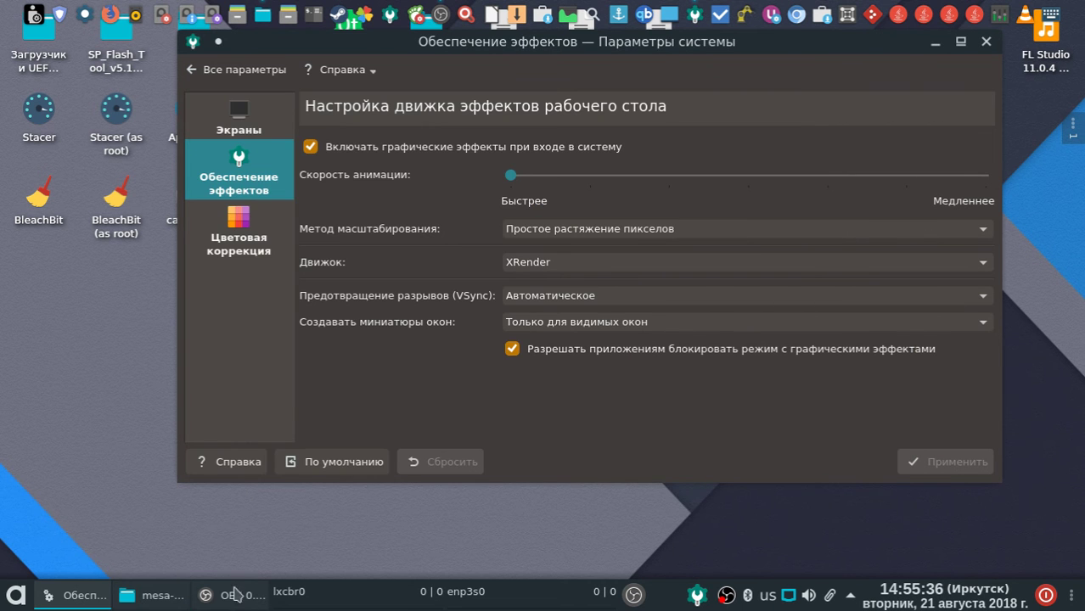
left_click(153, 595)
left_click_drag(738, 75, 584, 274)
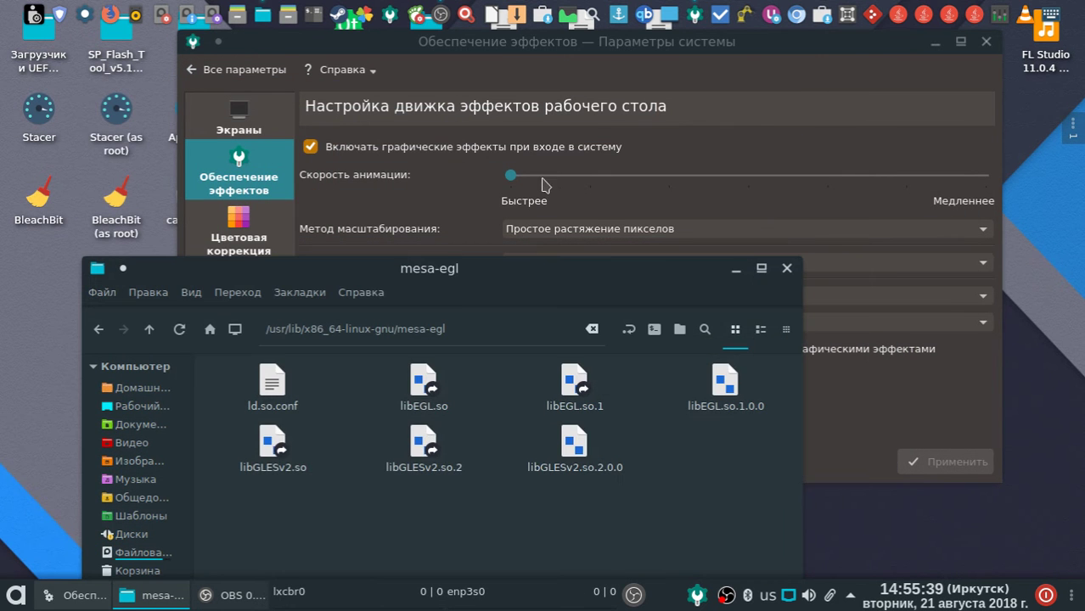
Step: Set the rendering engine to OpenGL 3.1, apply it, and bring the mesa-egl window forward and move it
left_click(617, 206)
left_click(624, 262)
left_click(625, 219)
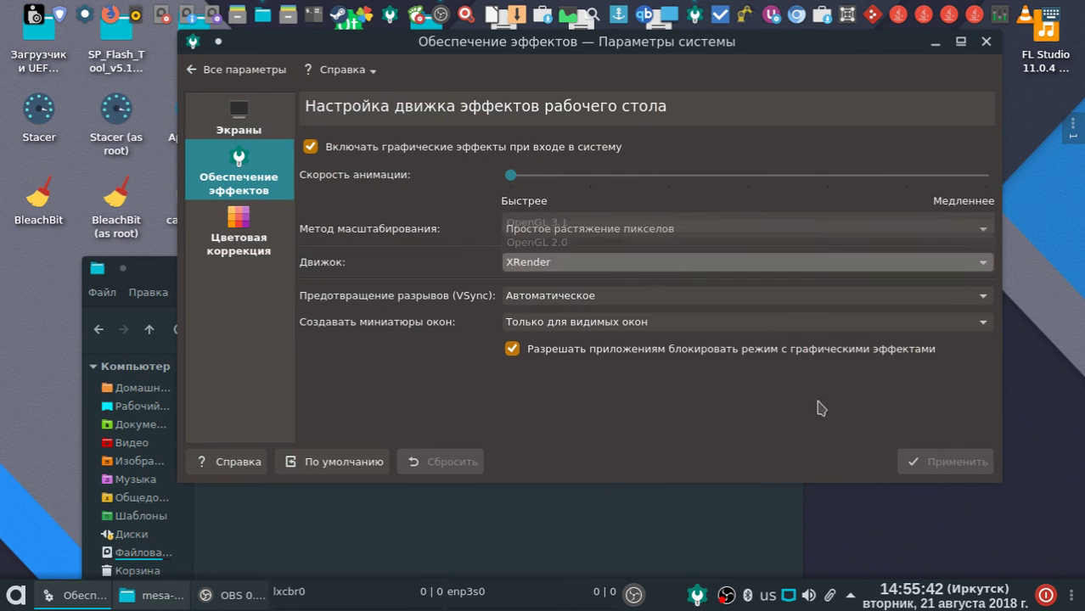
left_click(930, 461)
left_click(543, 539)
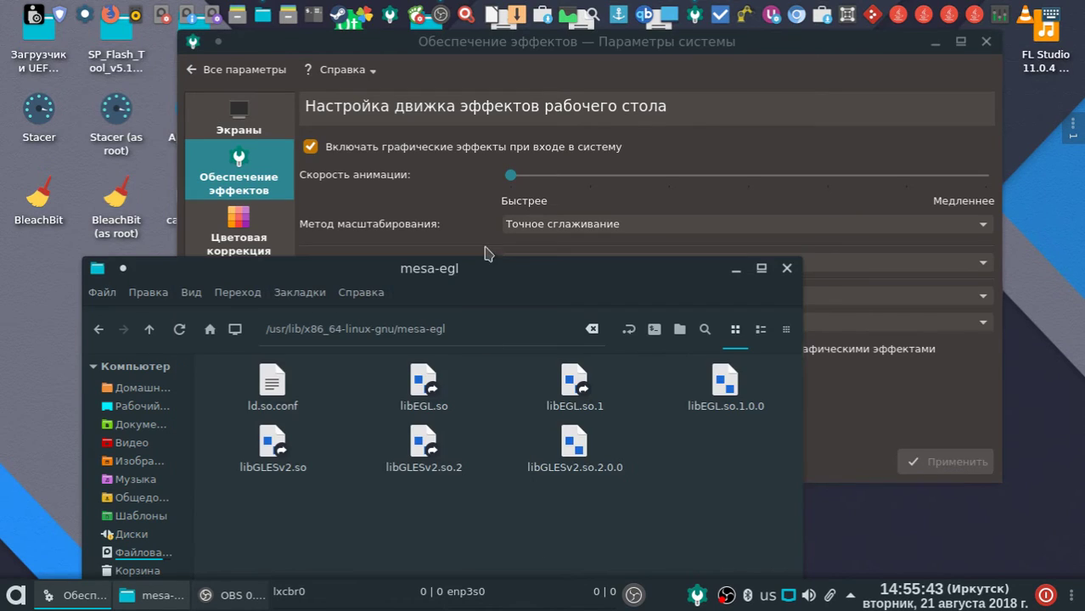
left_click_drag(329, 309, 463, 239)
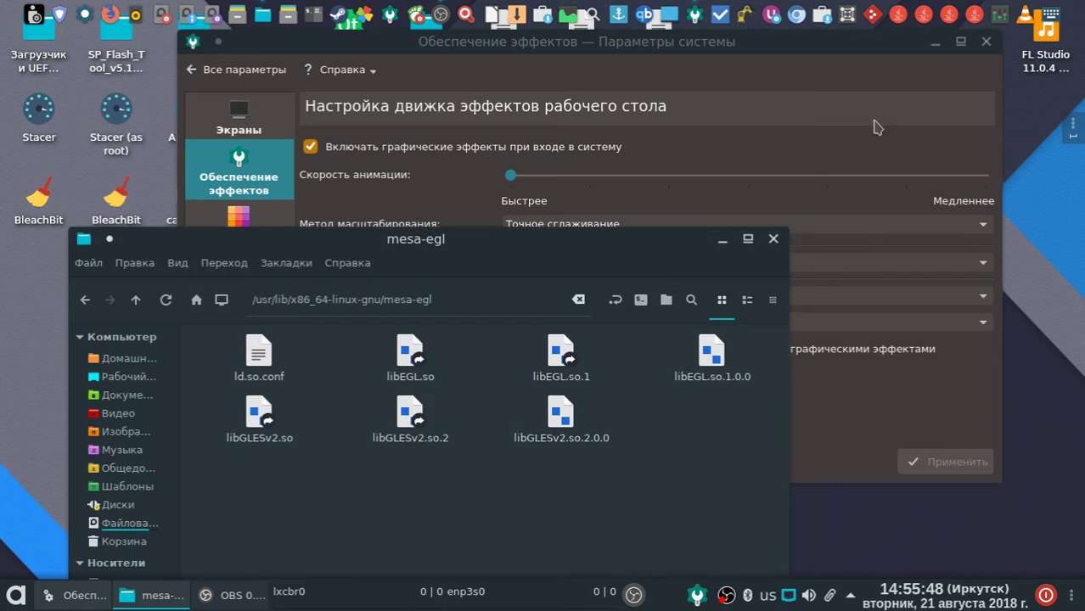
Step: Close the desktop effects settings, switch to OBS and reposition its window
left_click_drag(905, 54, 770, 148)
left_click(852, 136)
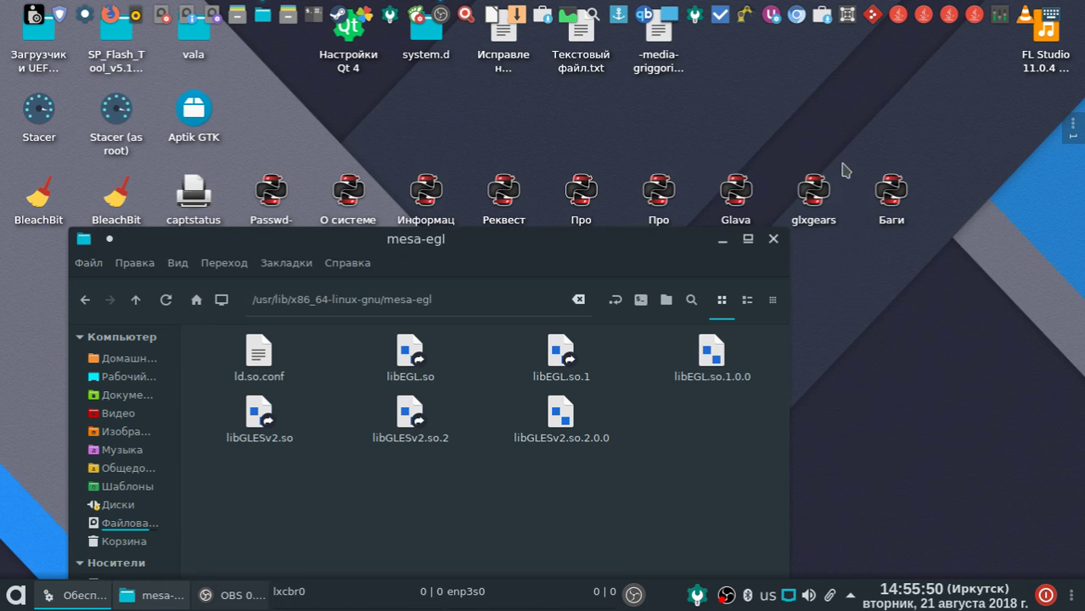
left_click(445, 23)
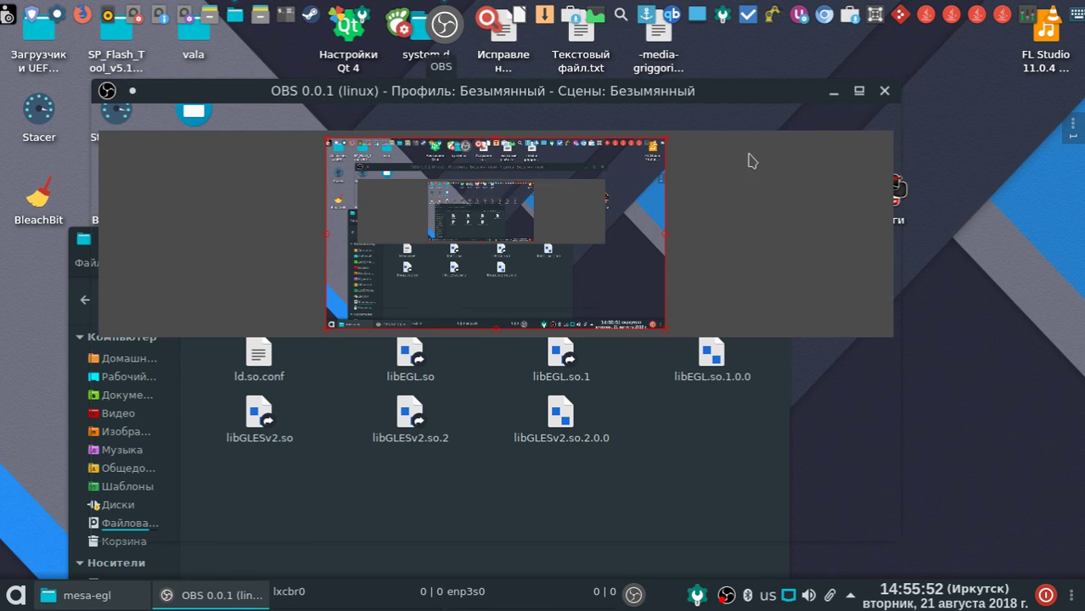
left_click_drag(681, 43, 749, 80)
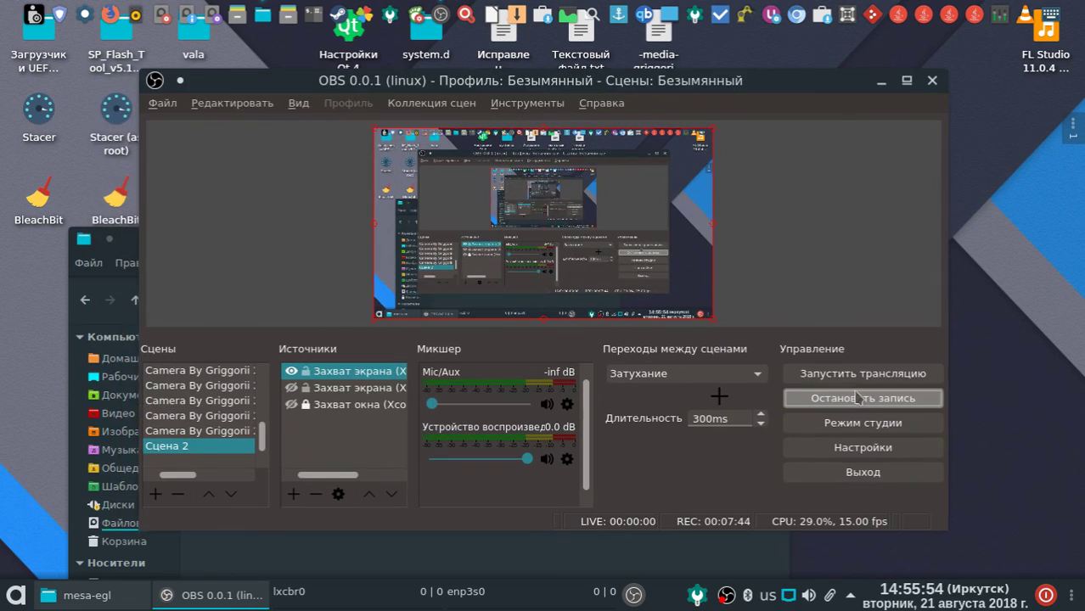